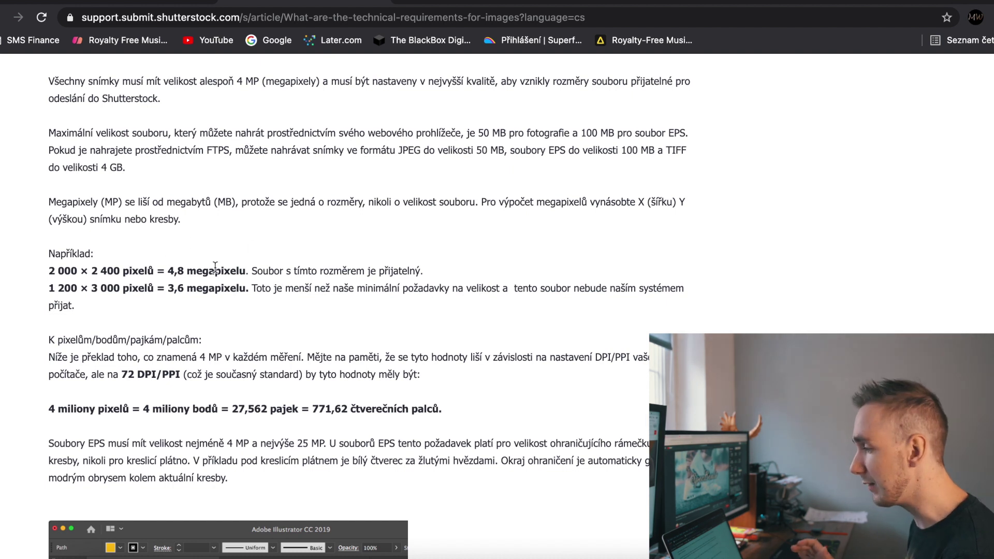
Read the file size and dimension requirements for images in the Shutterstock support article.
scroll(252, 225, "up", 1)
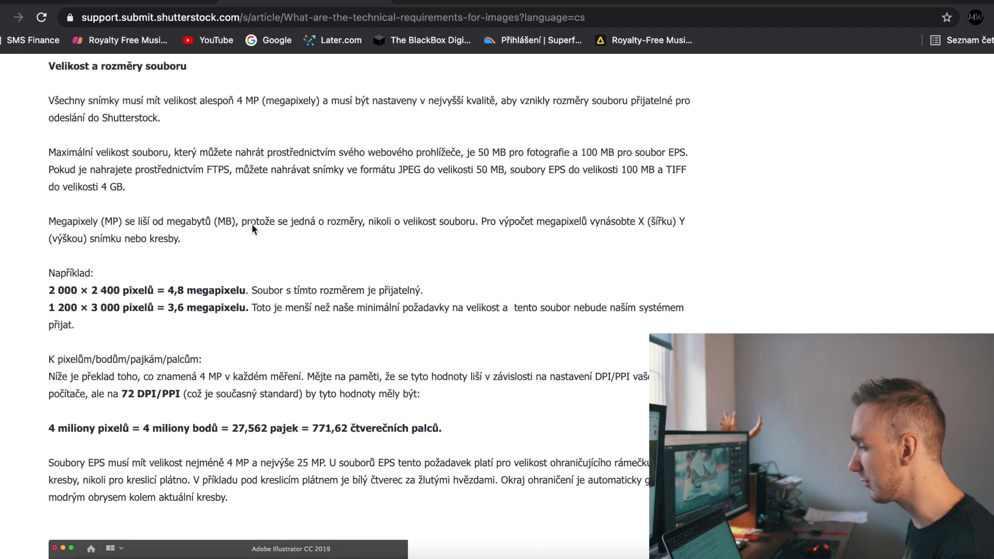
scroll(252, 224, "down", 2)
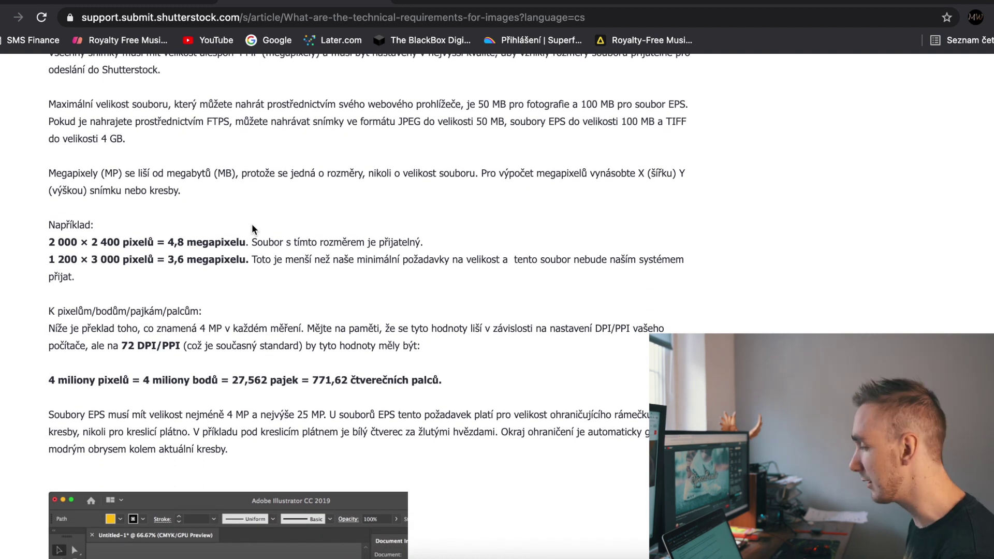
scroll(253, 229, "down", 2)
scroll(252, 225, "up", 10)
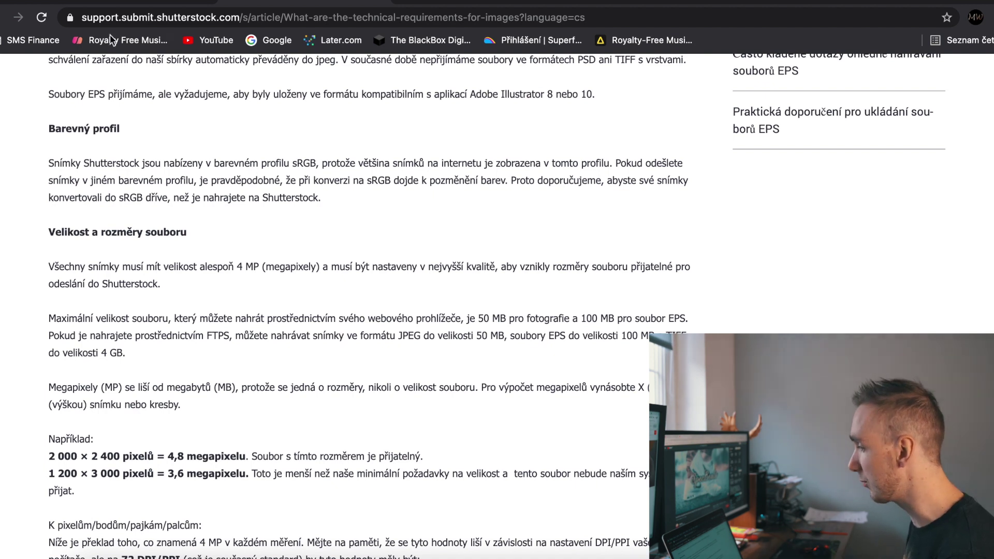
Return to the contributor upload page and open the Portfolio section's keyword suggestions tool (Návrhy klíčových slov).
left_click(150, 1)
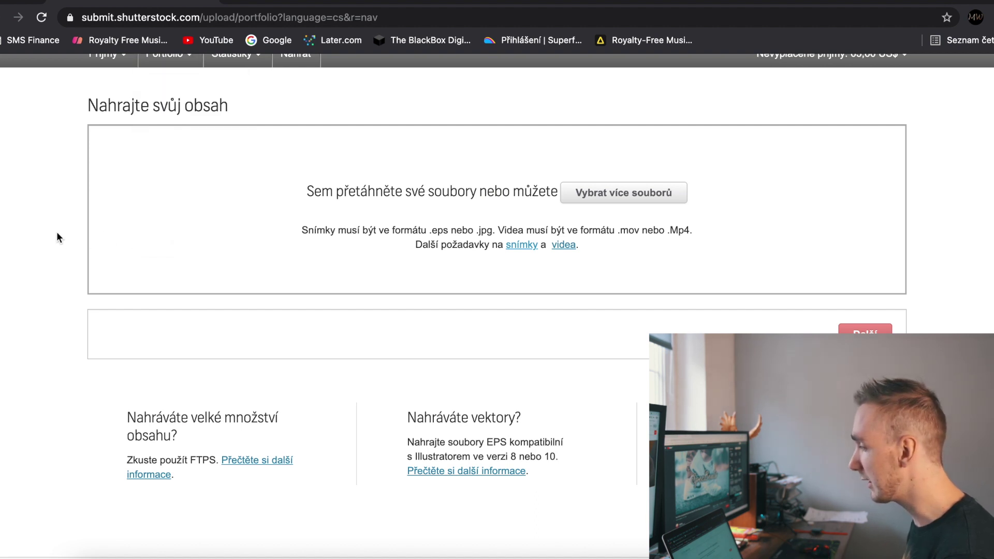
scroll(57, 233, "up", 2)
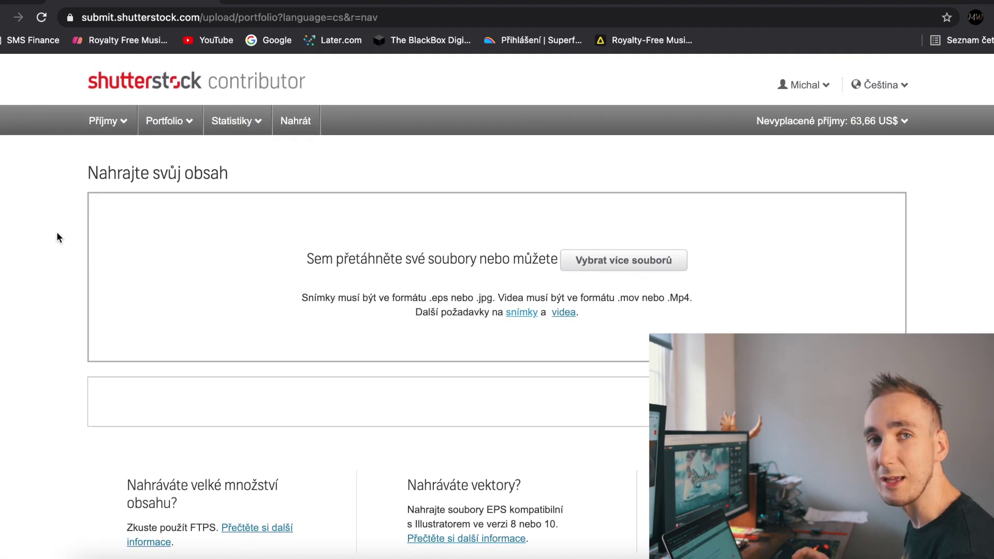
left_click(194, 122)
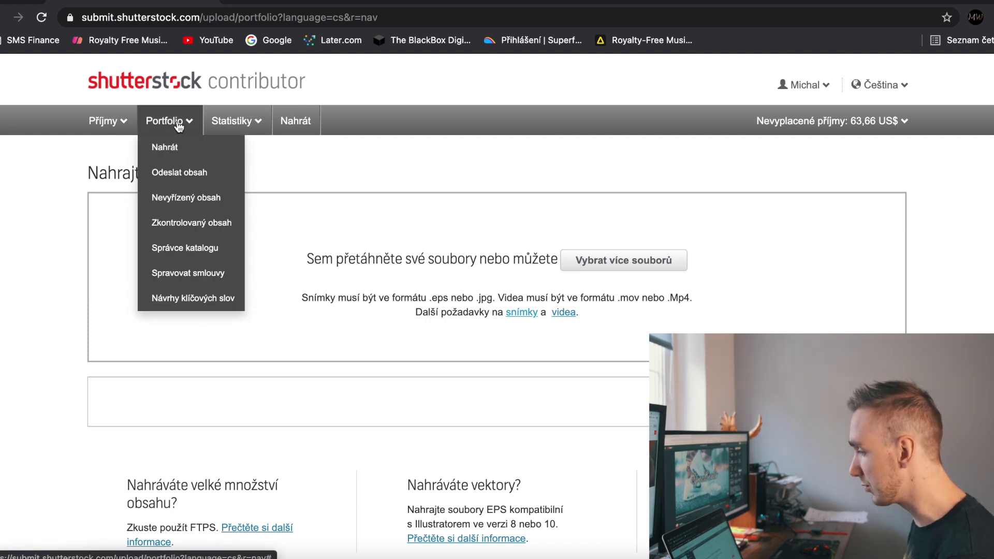
left_click(182, 123)
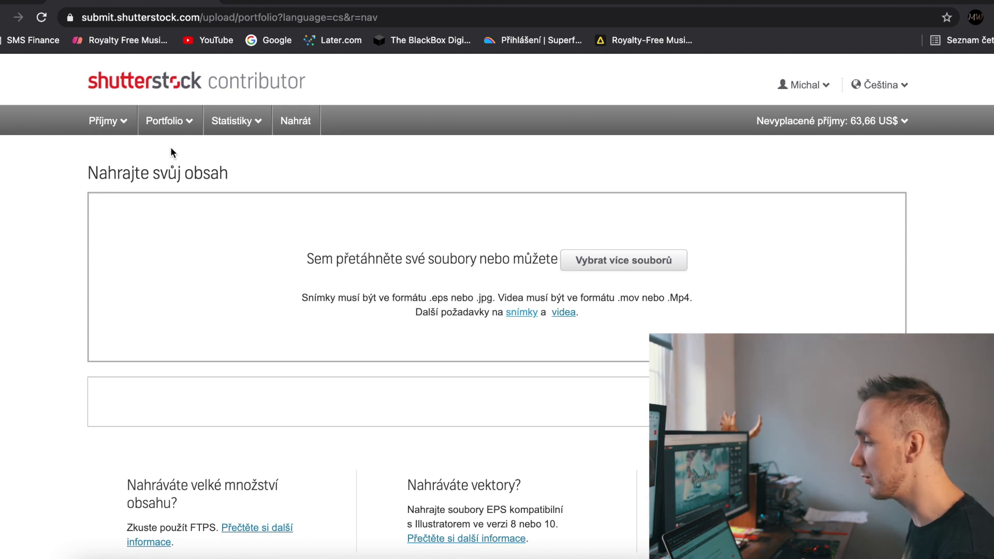
left_click(173, 127)
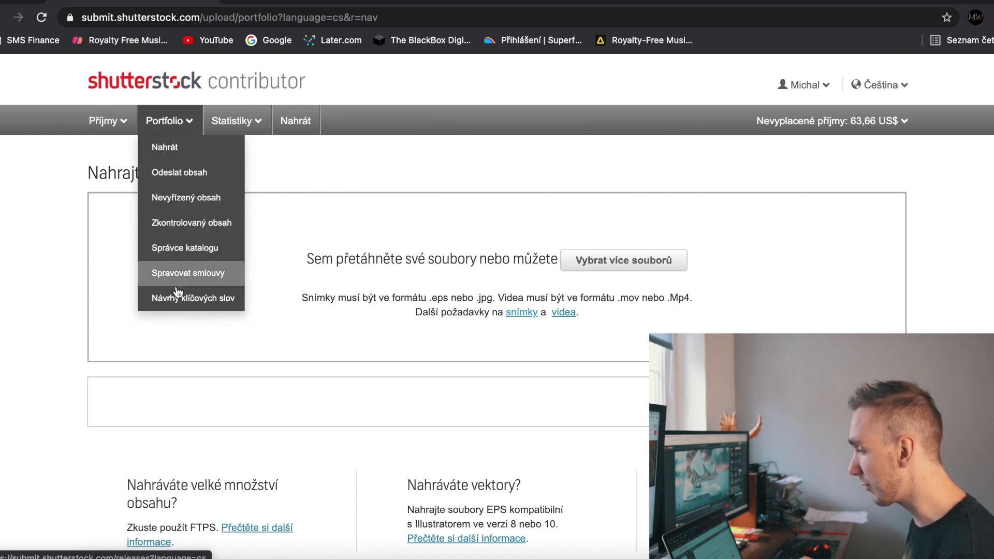
left_click(181, 303)
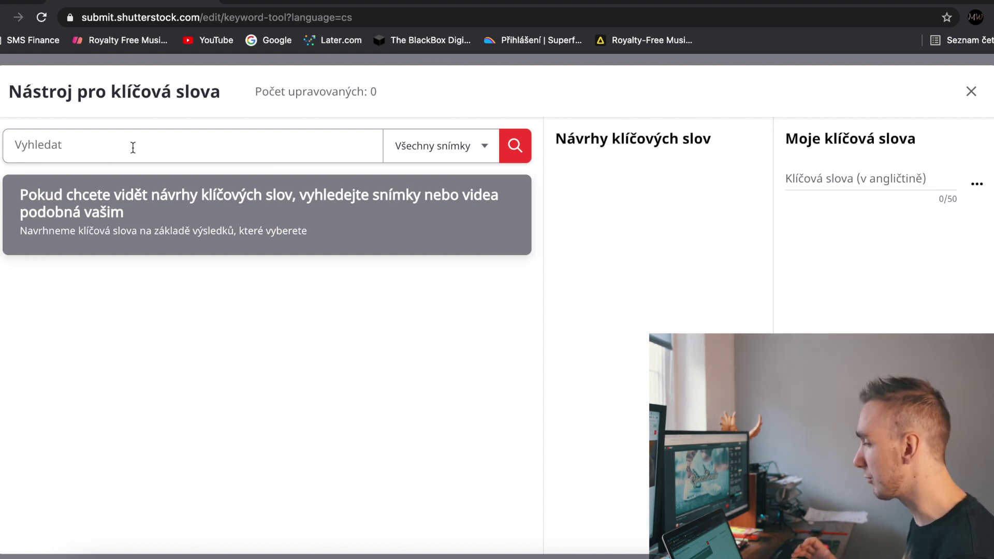
Search the keyword tool for images matching "meat top".
type("meat")
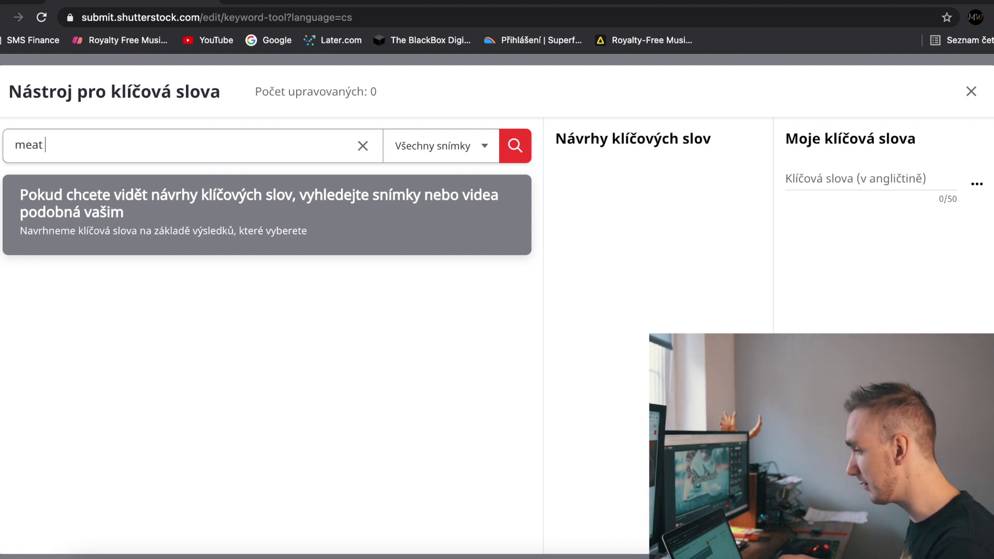
type(" top")
key("Return")
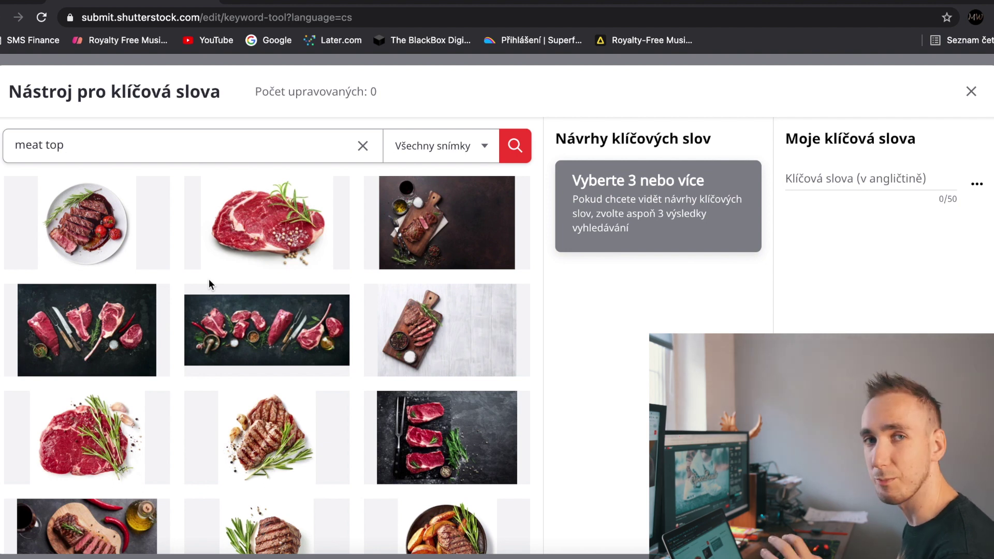
Select three reference images: the plated steak, the sliced steak on a wooden board, and the grilled steaks with rosemary on white.
mouse_move(28, 197)
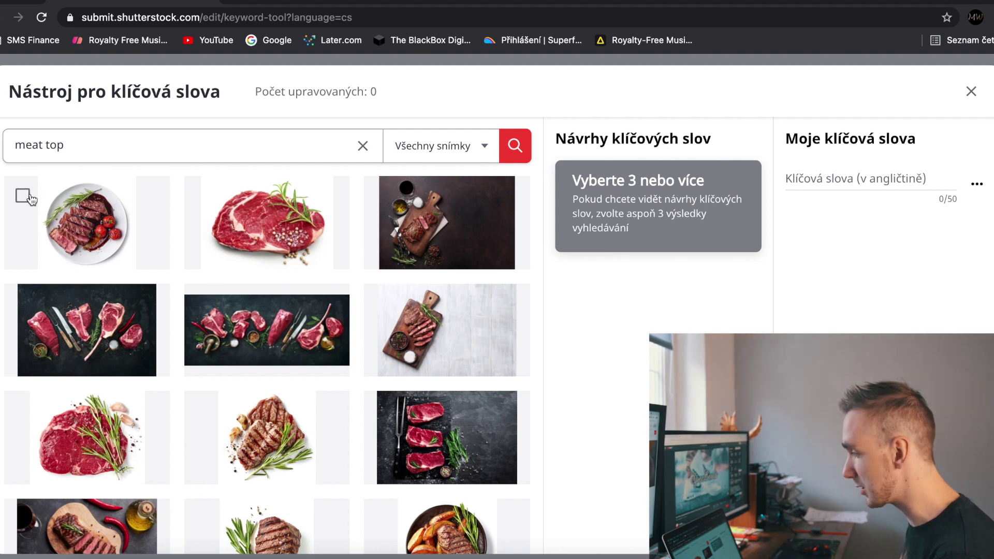
left_click(24, 196)
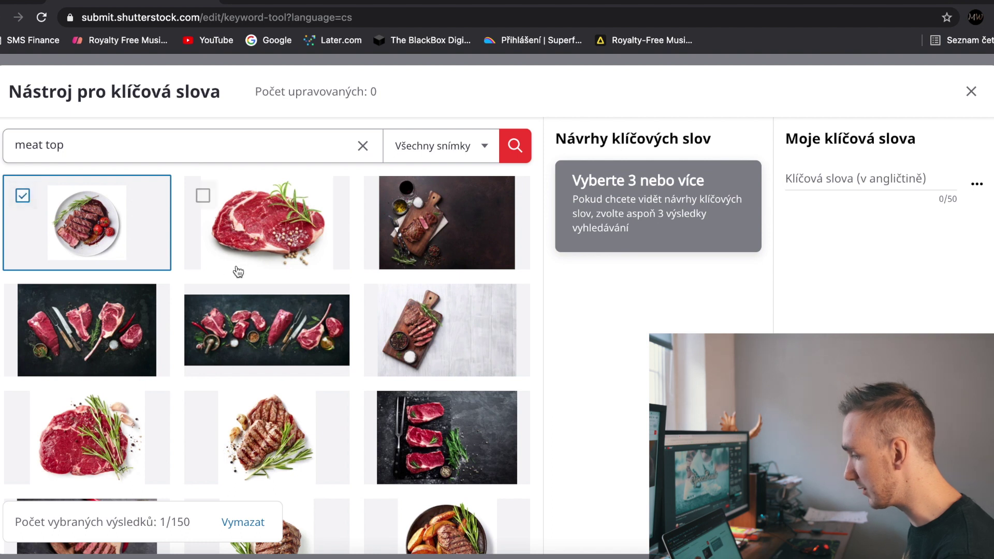
left_click(383, 303)
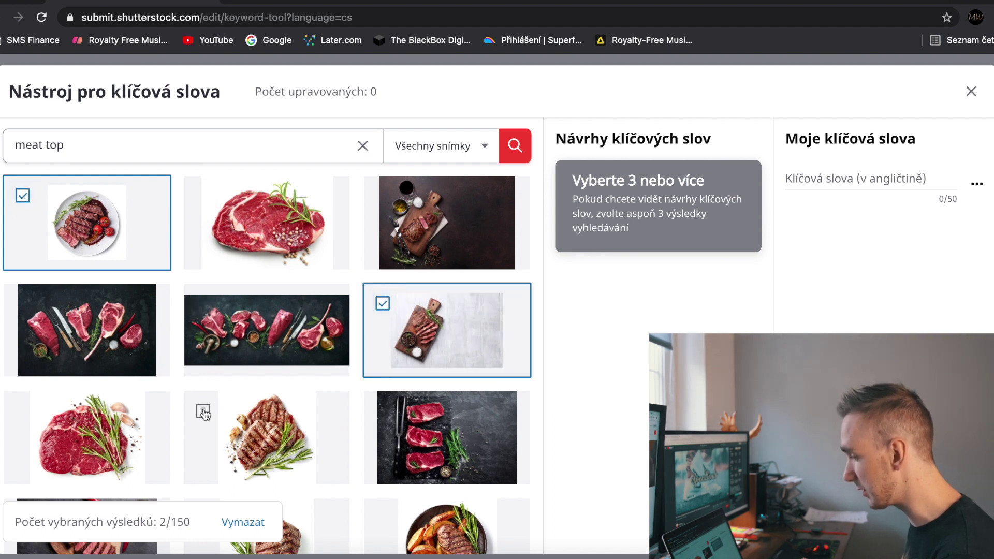
left_click(203, 412)
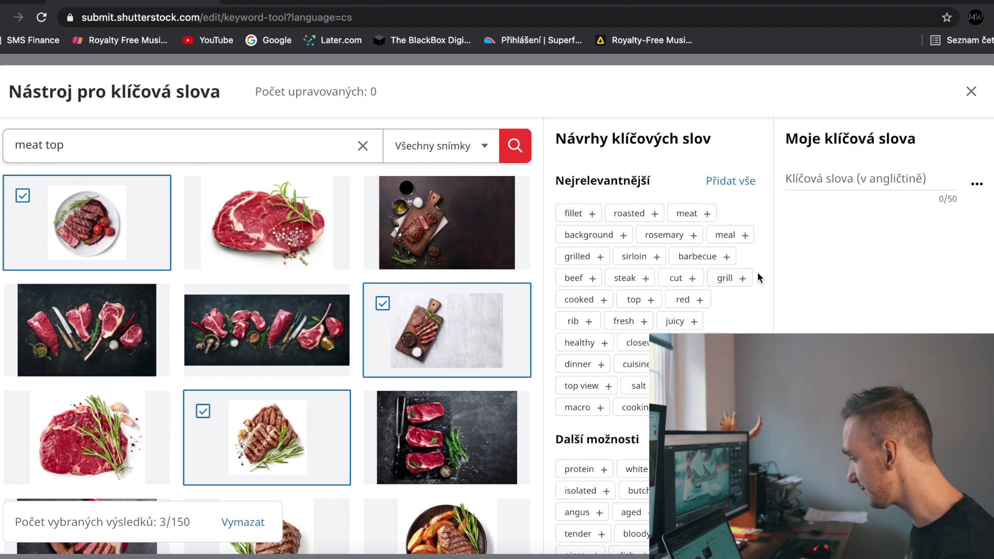
Review the suggested keywords and add all of the most relevant ones (Nejrelevantnější) to the personal keyword list.
scroll(757, 272, "down", 1)
scroll(757, 272, "up", 1)
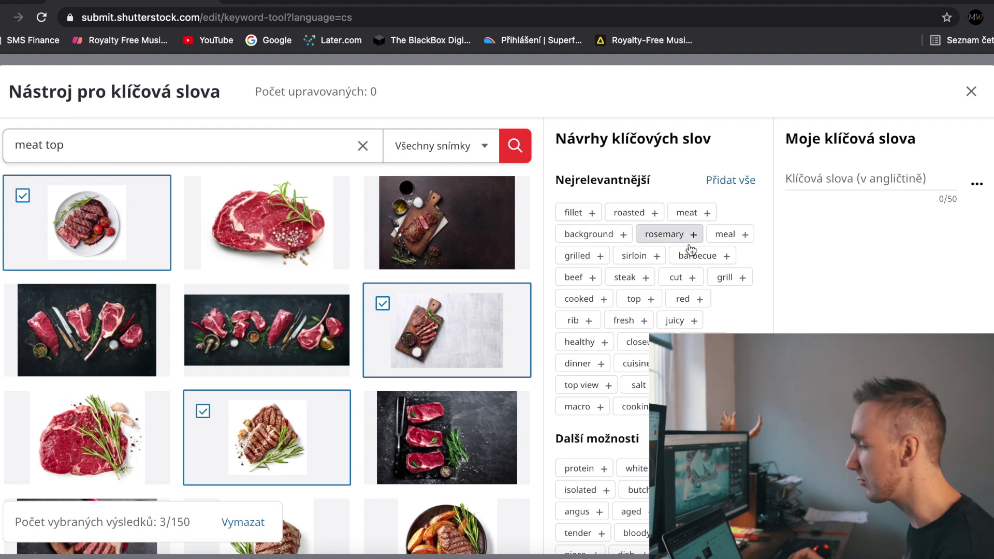
left_click(733, 181)
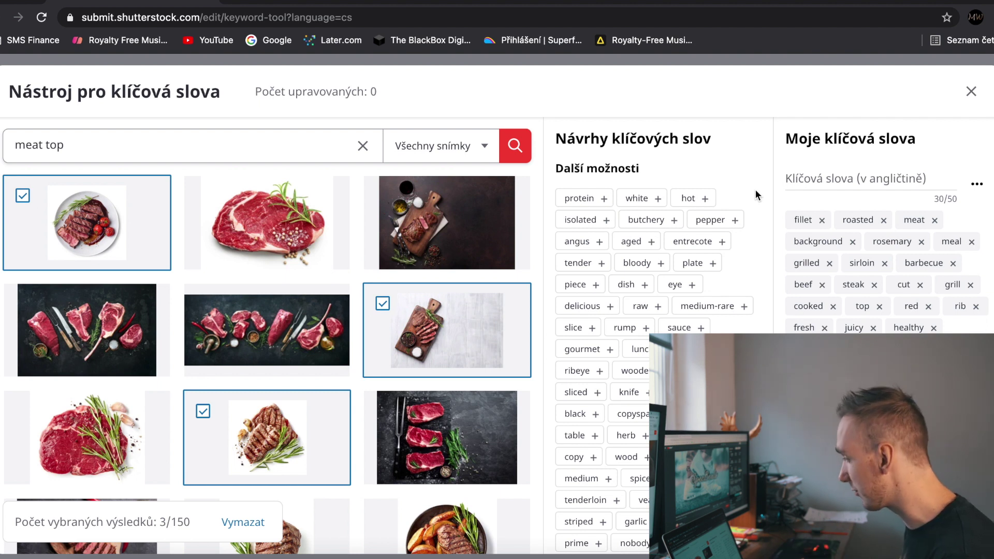
Add the further suggestions "protein", "isolated", "plate", "dish" and "bloody" to the keyword list.
left_click(591, 198)
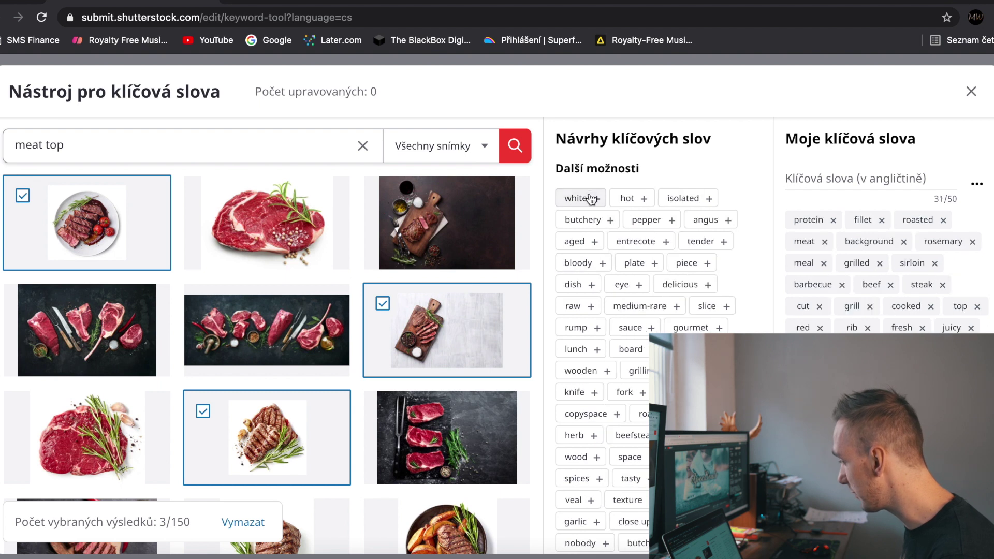
left_click(678, 200)
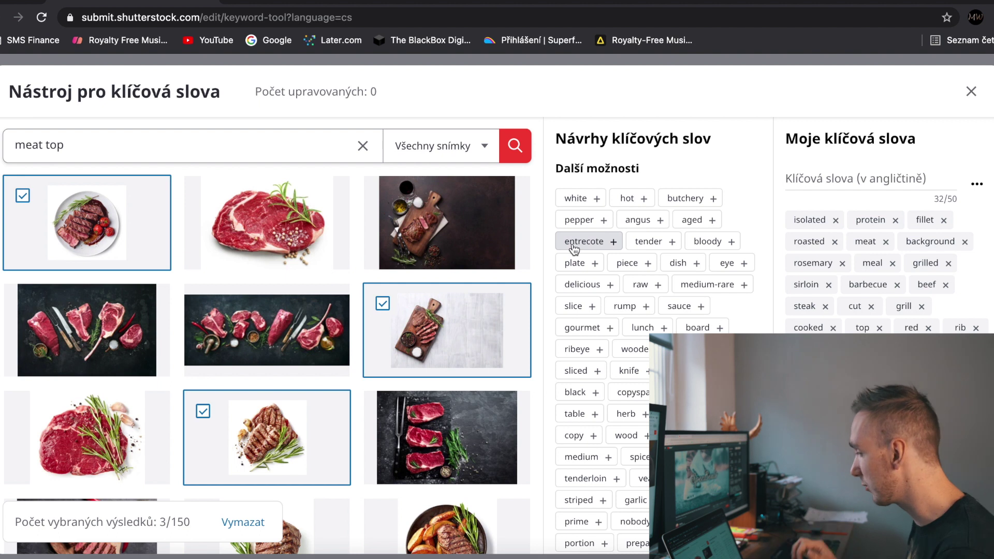
left_click(579, 263)
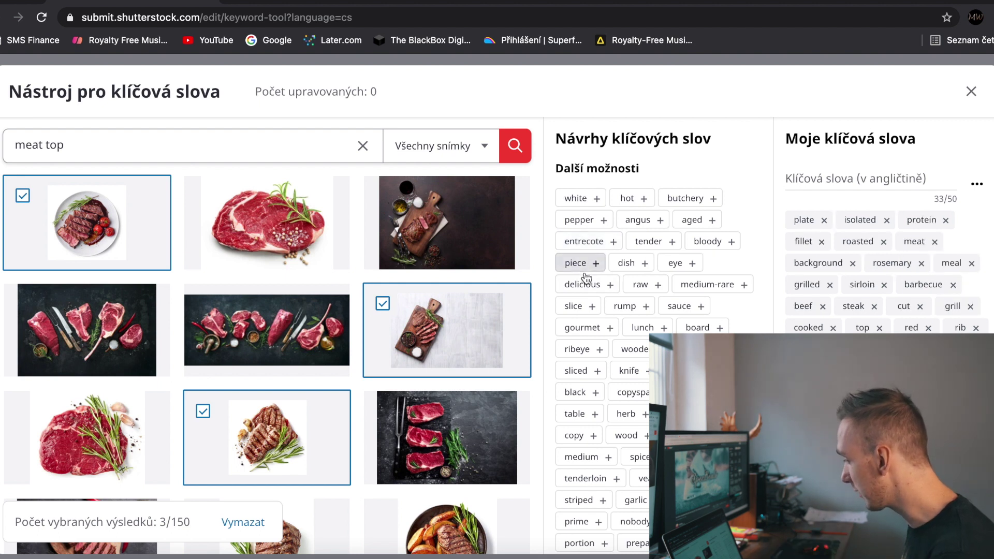
left_click(633, 270)
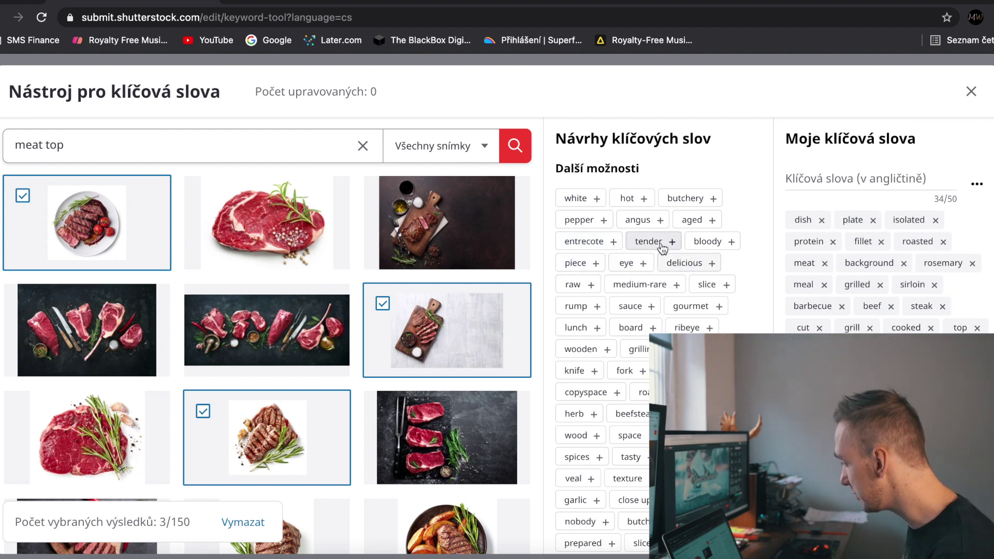
left_click(710, 251)
Extend the keyword list with the suggestions "ribeye", "wooden", "herb", "spices" and "close up".
scroll(700, 291, "down", 1)
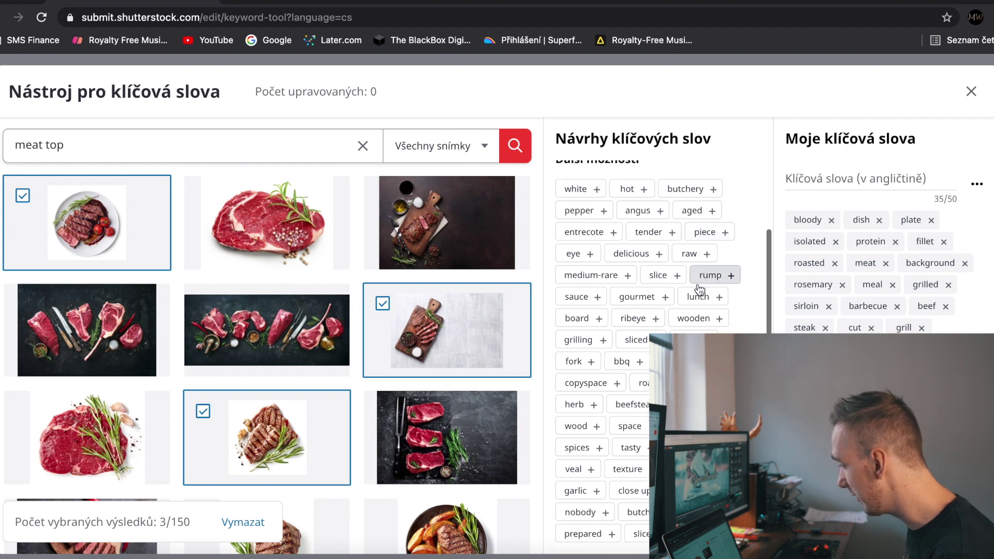
left_click(634, 318)
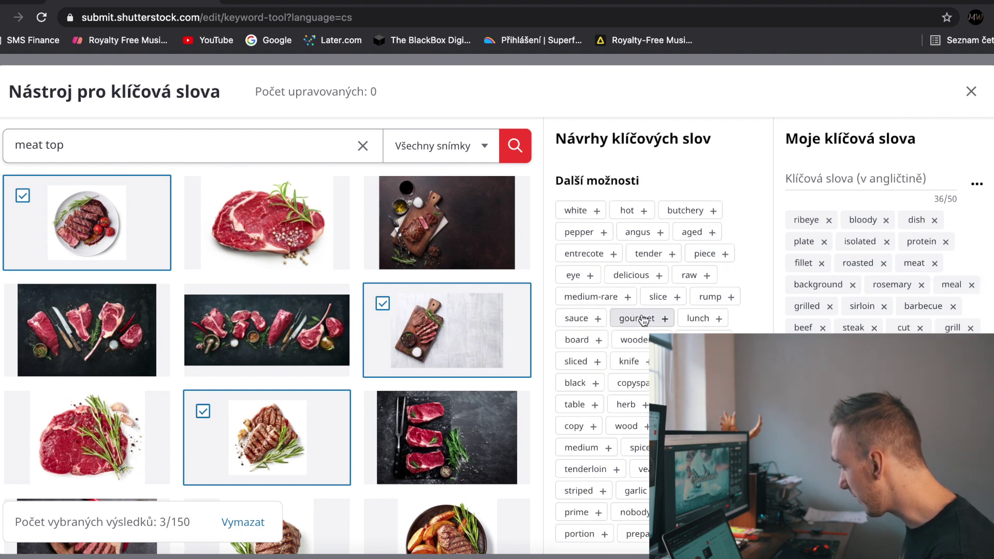
left_click(647, 342)
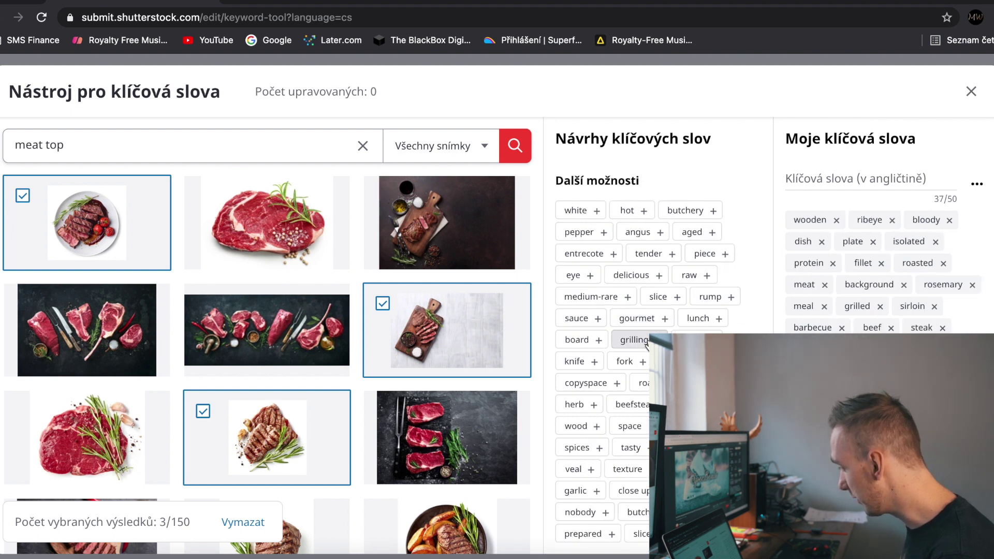
left_click(585, 410)
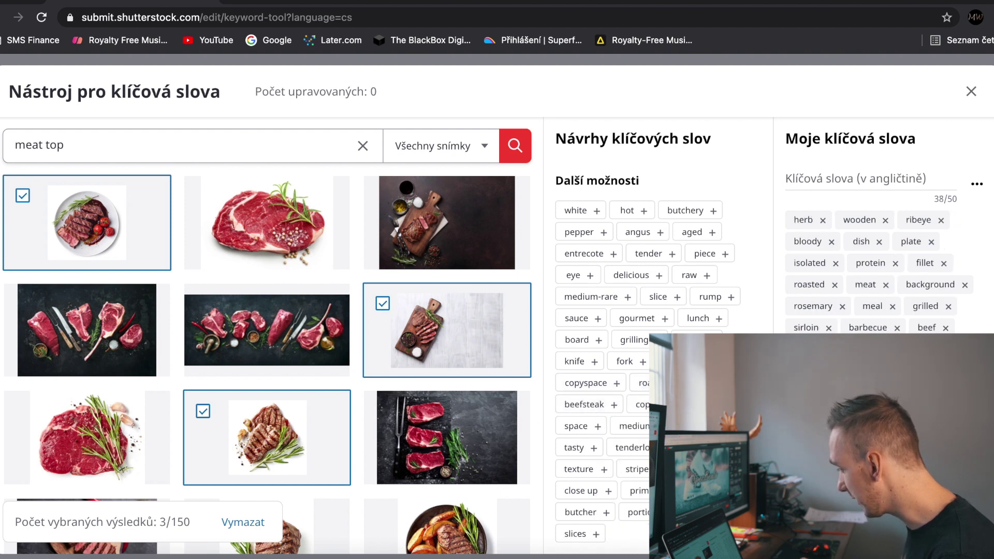
left_click(609, 439)
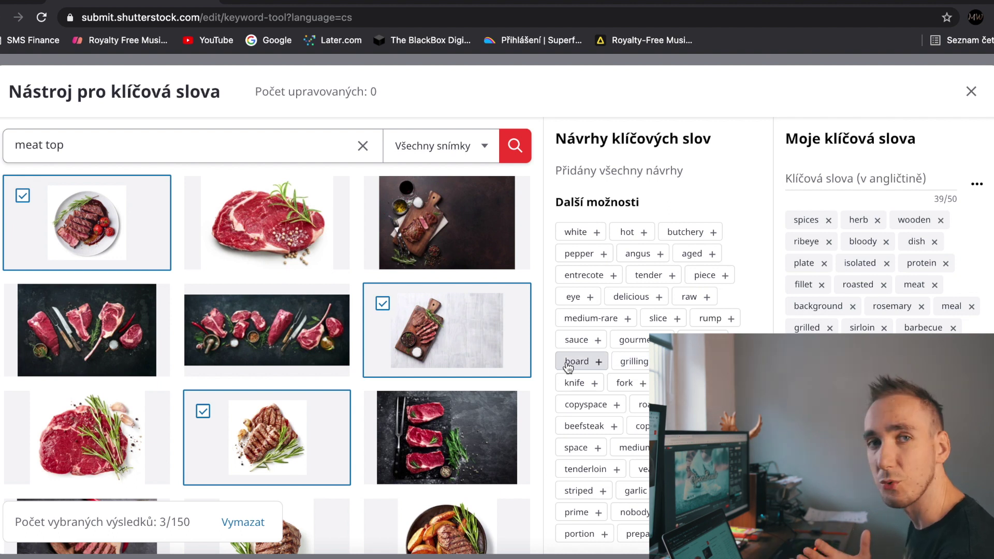
scroll(609, 332, "down", 1)
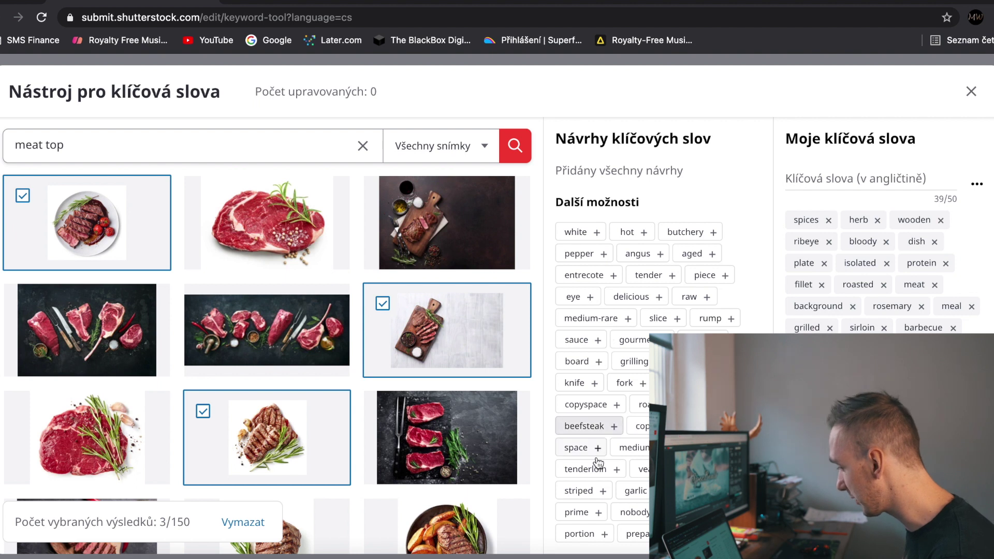
left_click(658, 426)
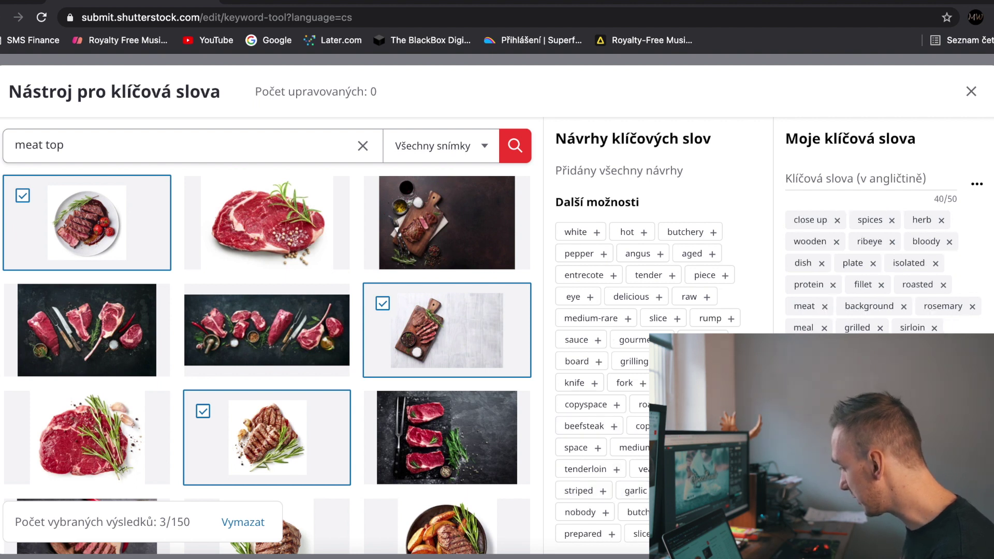
left_click(658, 425)
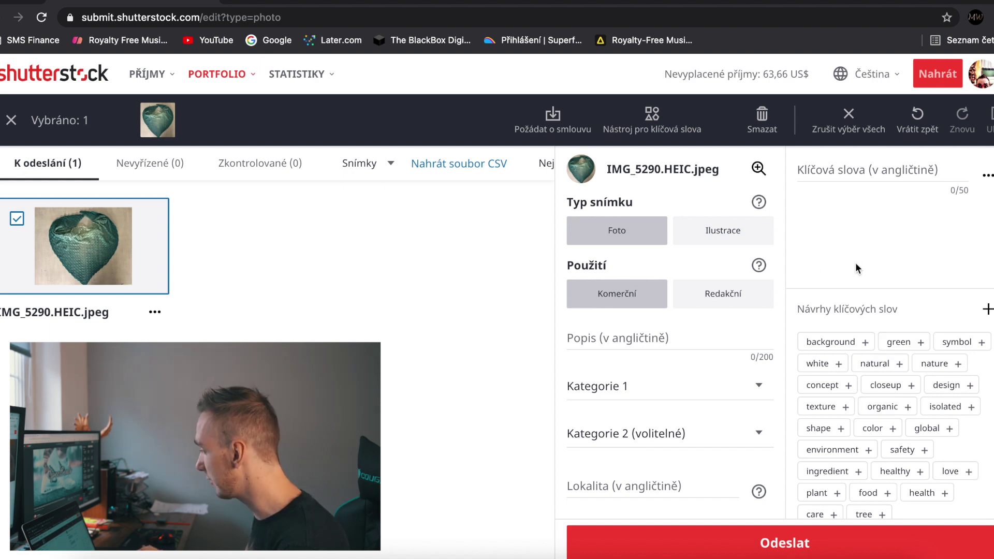
Set IMG_5290.HEIC.jpeg's first category to Krása/móda and its optional second category to Objekty.
left_click(597, 399)
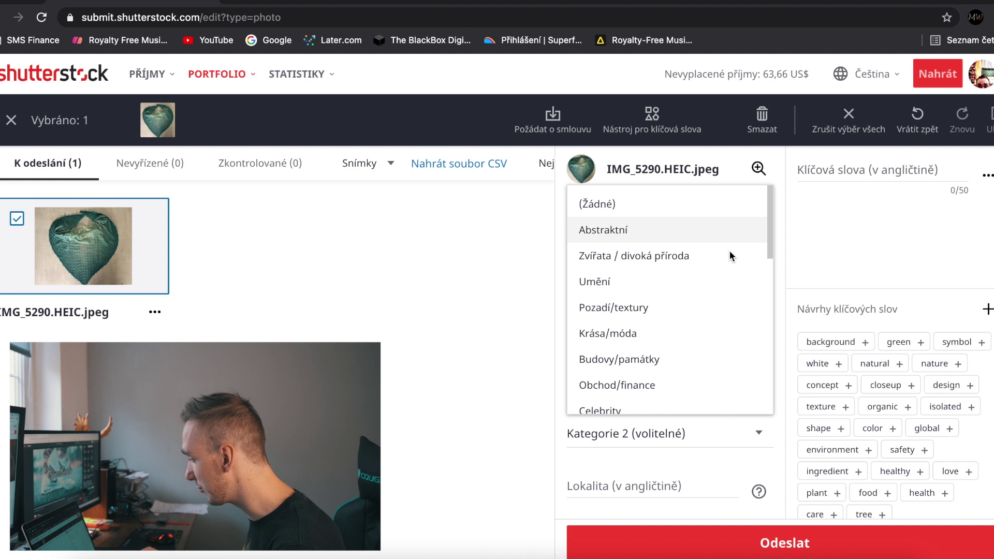
left_click(636, 331)
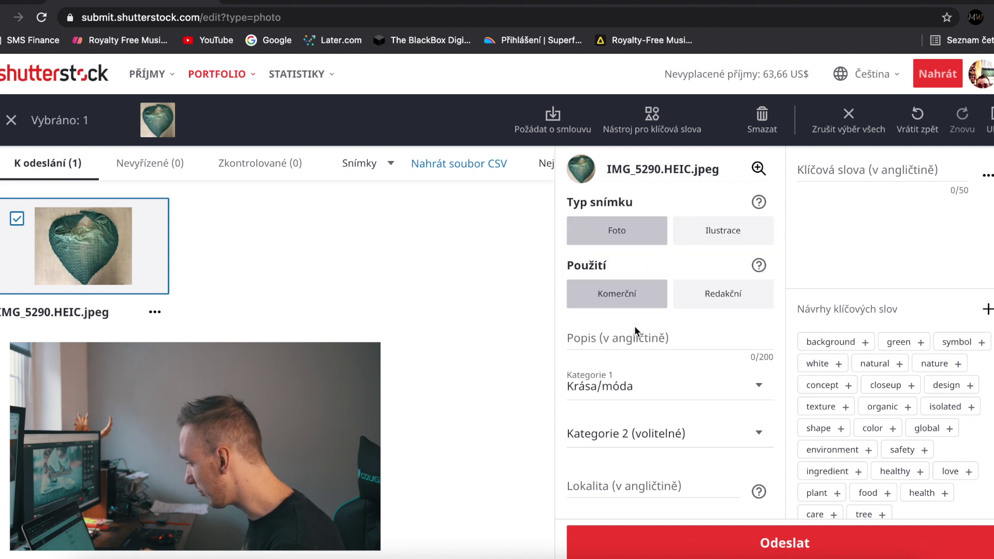
left_click(626, 428)
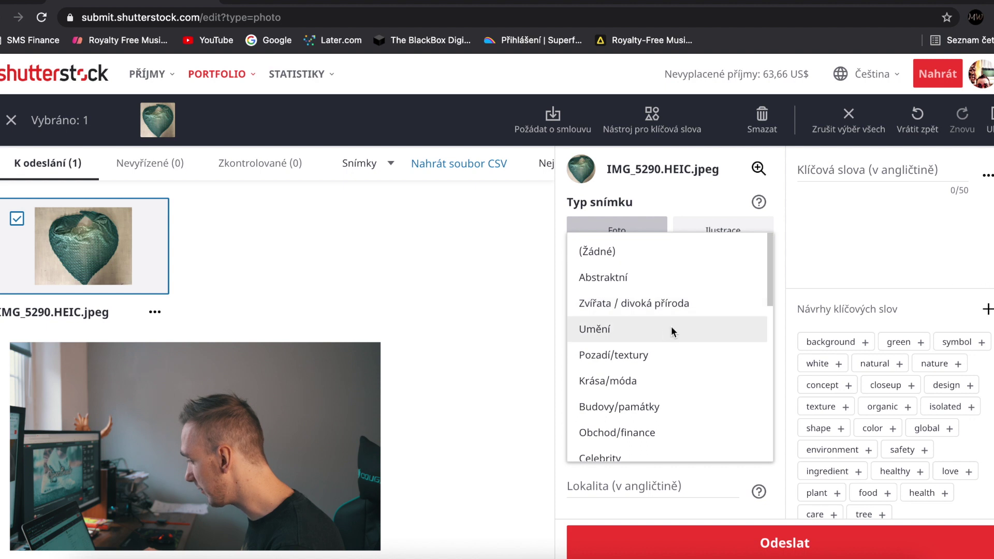
scroll(671, 326, "down", 1)
scroll(671, 326, "down", 10)
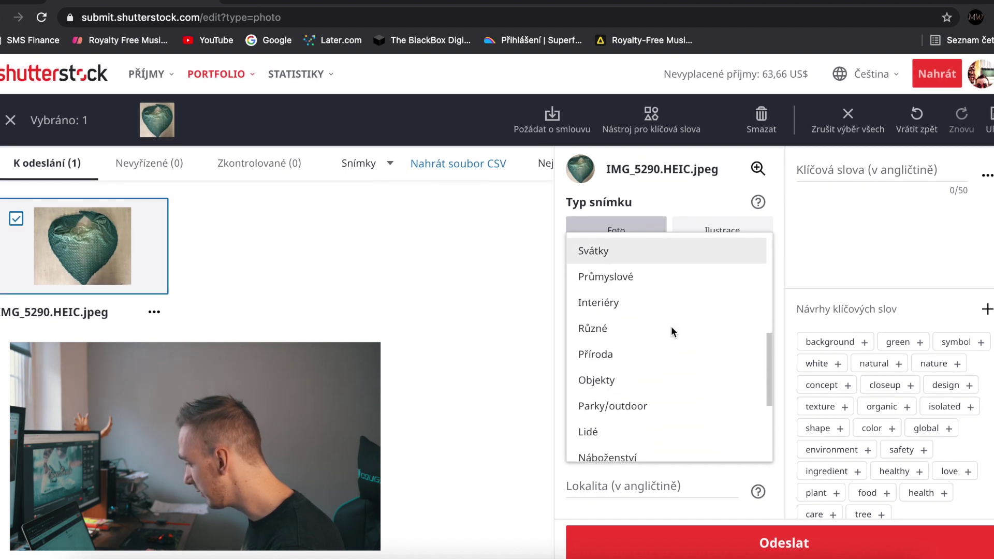
scroll(672, 332, "down", 2)
left_click(639, 330)
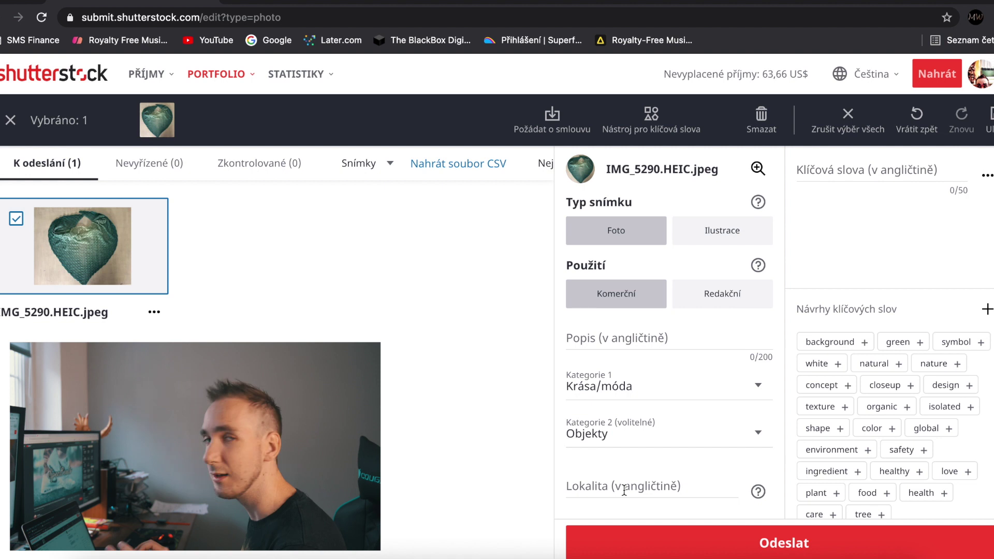
Open Google Překladač (Google Translate) from google.com in a separate browser tab for translating the photo's description.
left_click(615, 340)
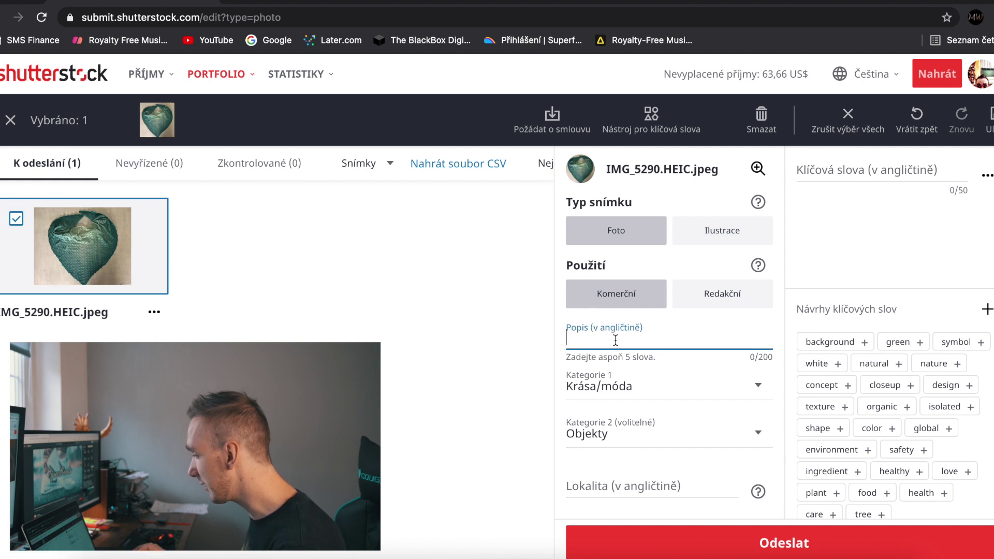
left_click(410, 1)
type("google.com")
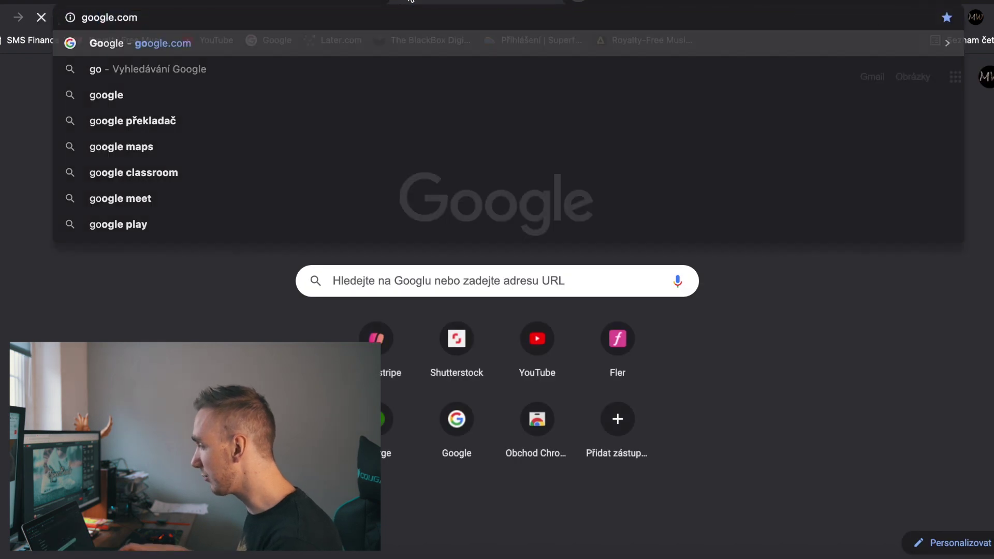
key("Return")
left_click(955, 76)
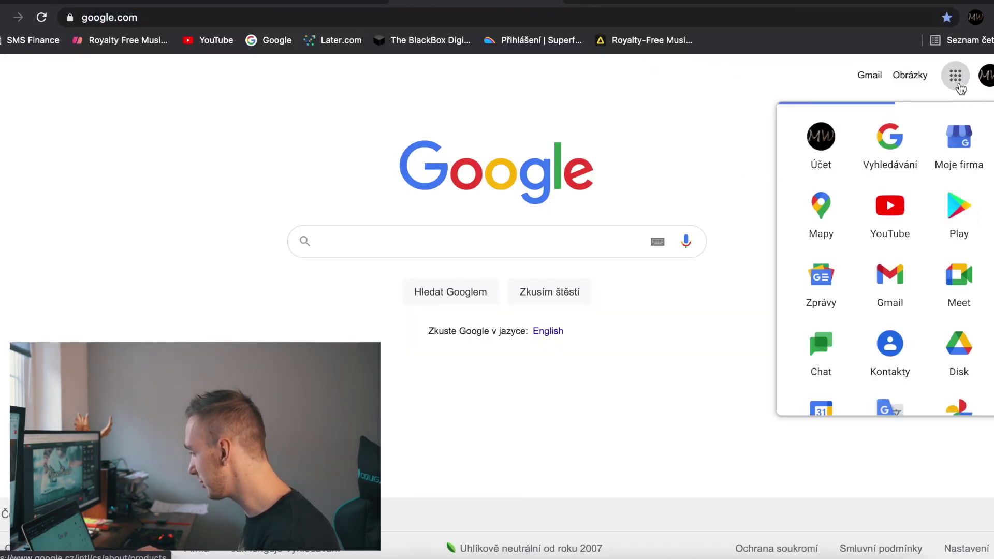
scroll(856, 256, "down", 4)
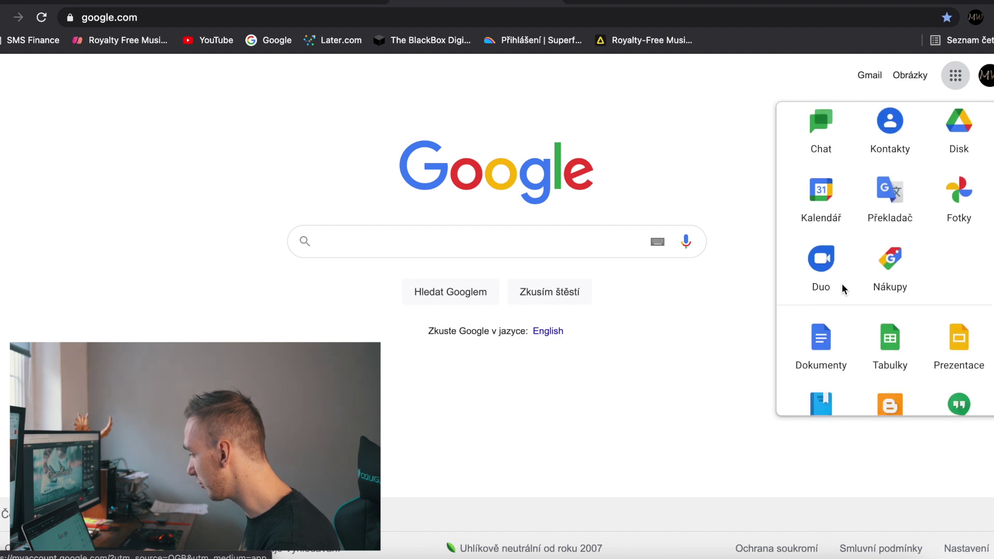
scroll(894, 216, "up", 2)
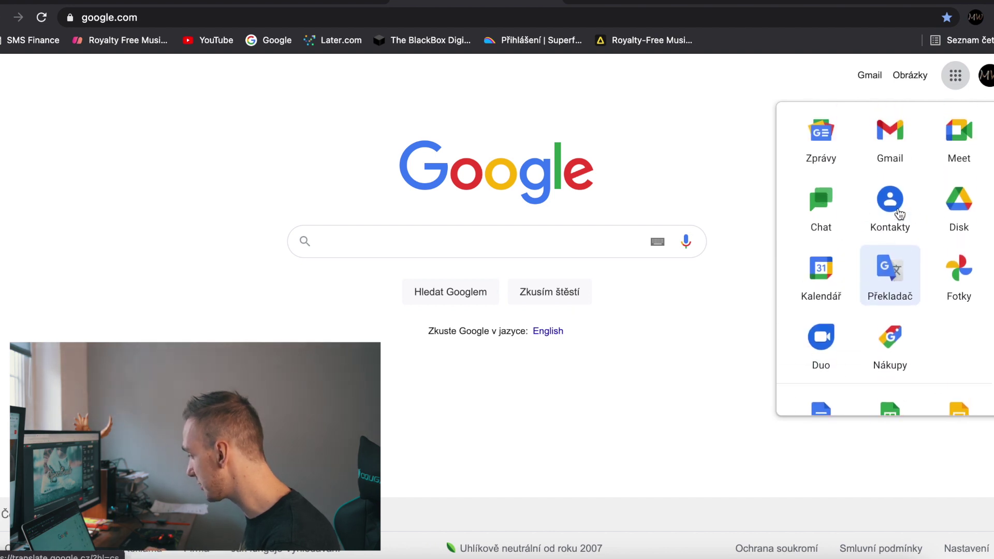
left_click(900, 300)
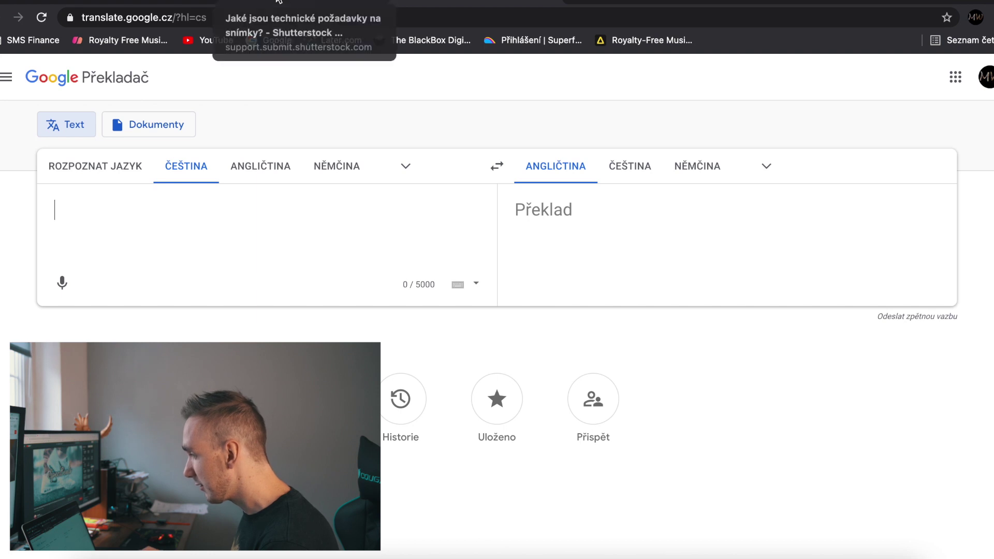
Check the photo on Shutterstock, then begin the Czech source text in Google Překladač with "Háčkovaný modrý šátek".
left_click(129, 3)
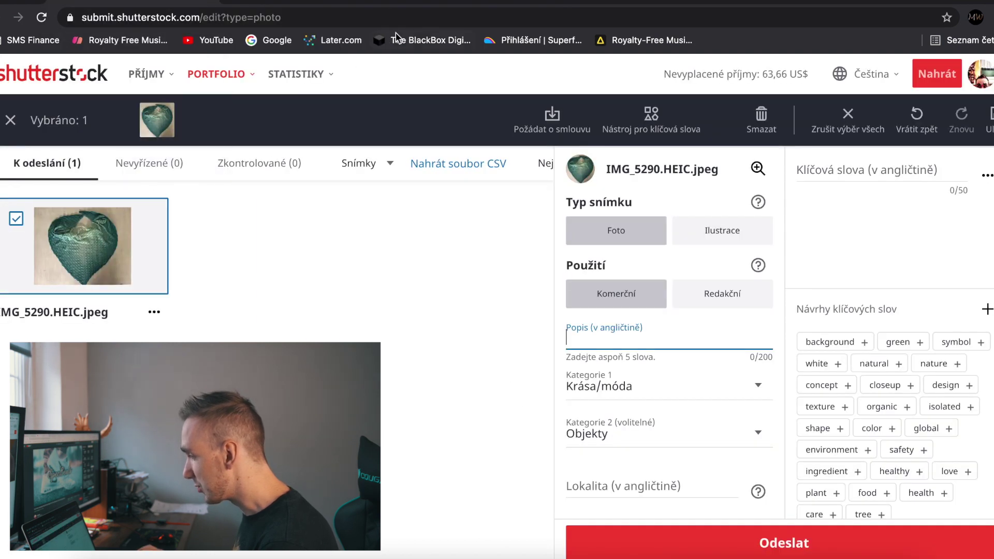
left_click(445, 3)
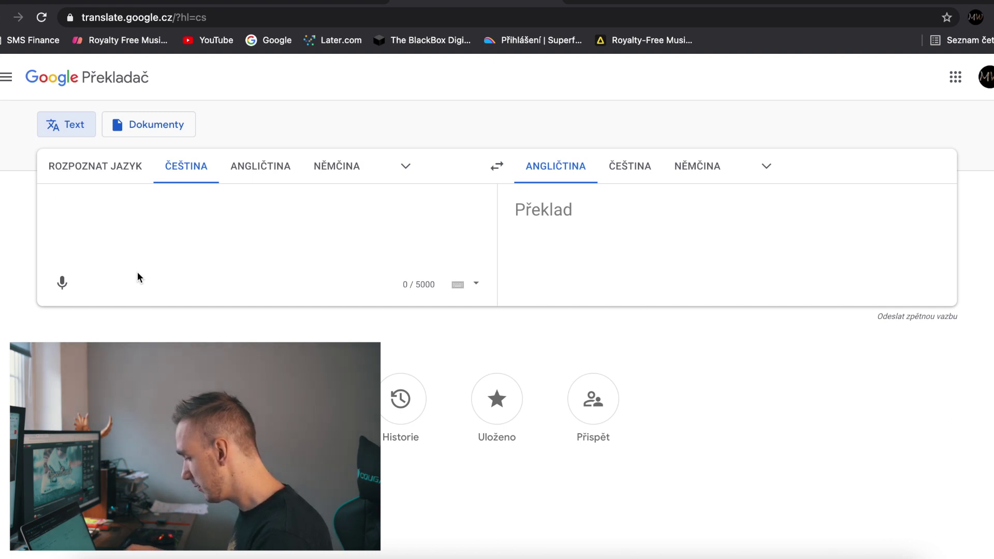
type("Háčlkpov")
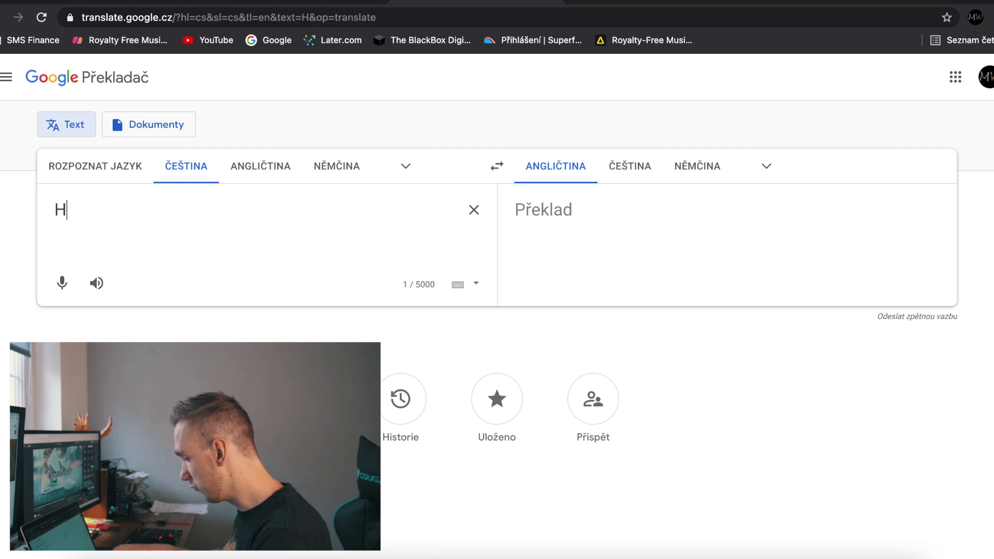
key("BackSpace")
key("BackSpace")
key("BackSpace")
key("BackSpace")
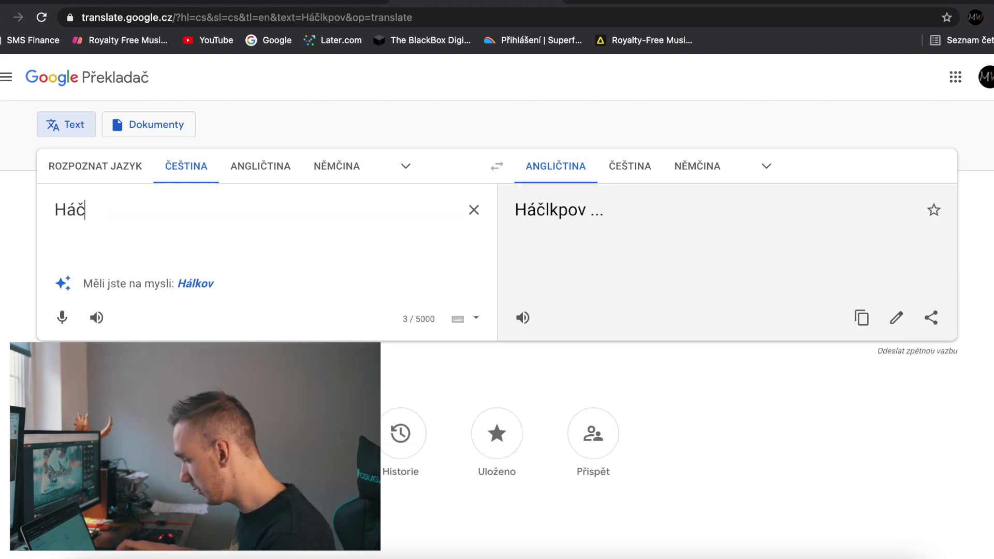
type("kovanýá ý modro")
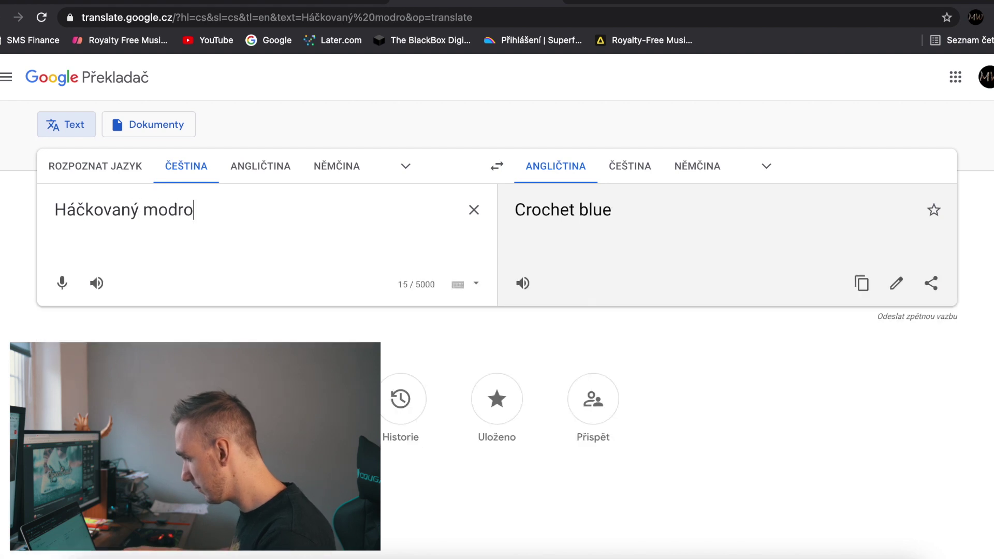
key("BackSpace")
type("ý šátek ")
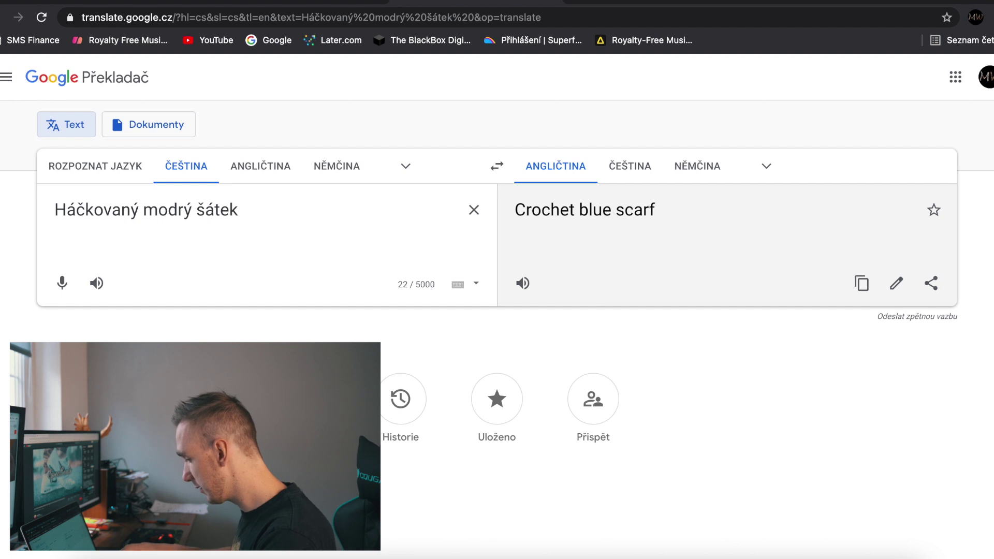
Continue the Czech source text with ", ruční výroba foceno ze shora".
type(", ruční výr")
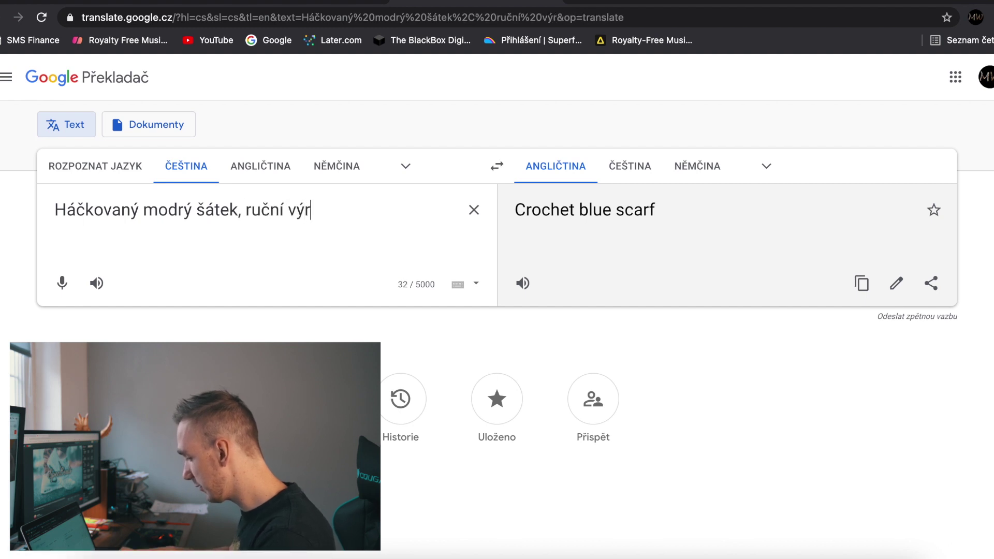
type("oba forcen")
key("BackSpace")
key("BackSpace")
key("BackSpace")
key("BackSpace")
type("ce")
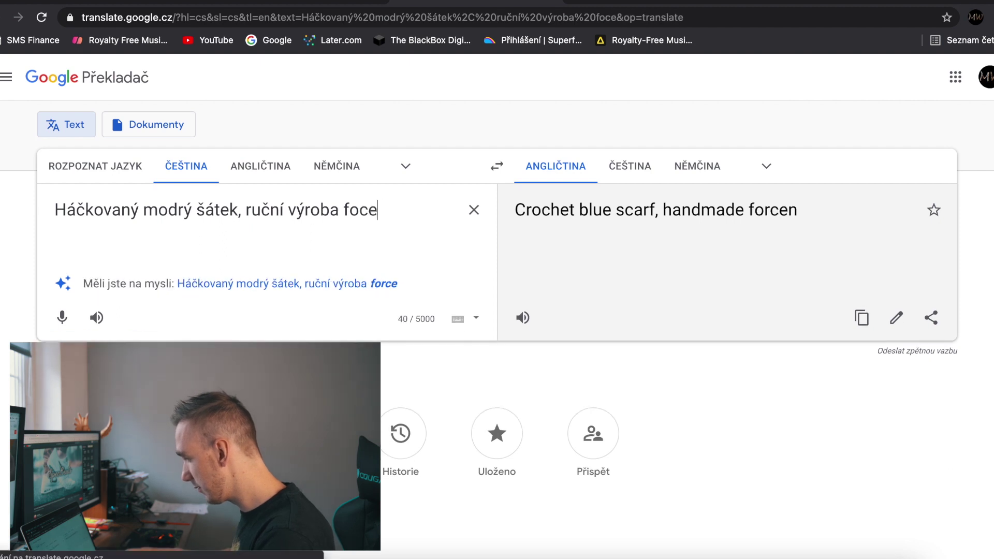
type("no ze shoh")
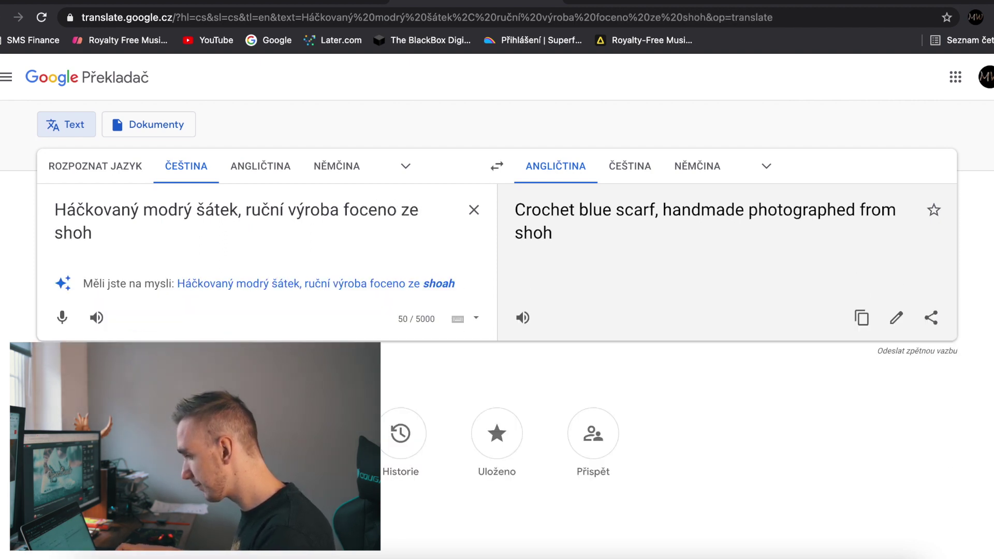
key("BackSpace")
type("ra")
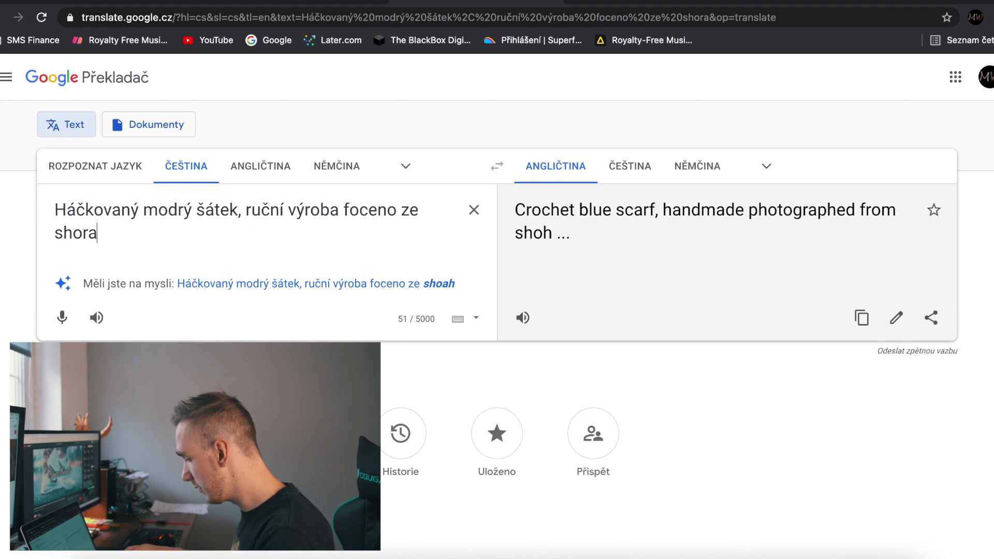
Complete the Czech source text with the sentence "Detail na jednotlivé textury a vzory." after a full stop.
type(". Detail na ")
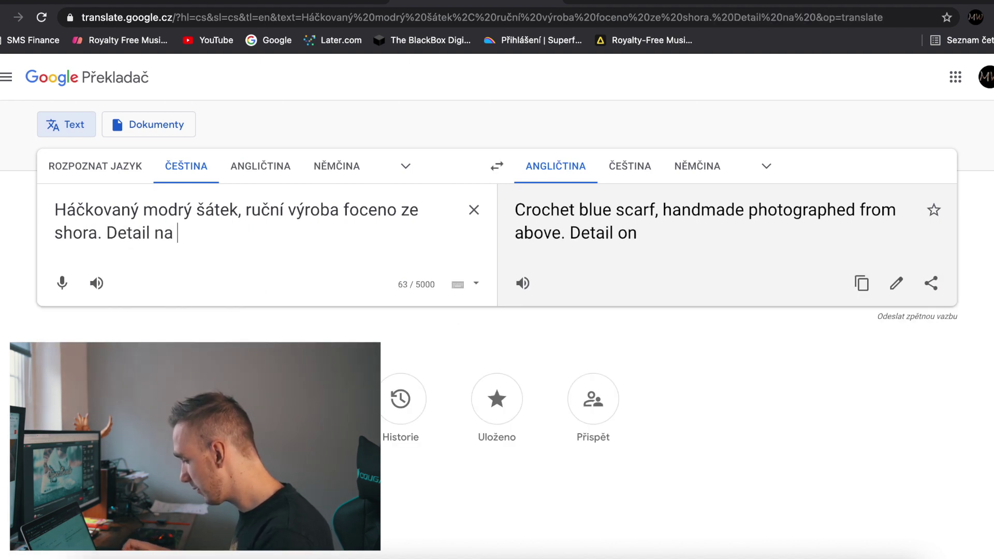
type("jednotlivé ")
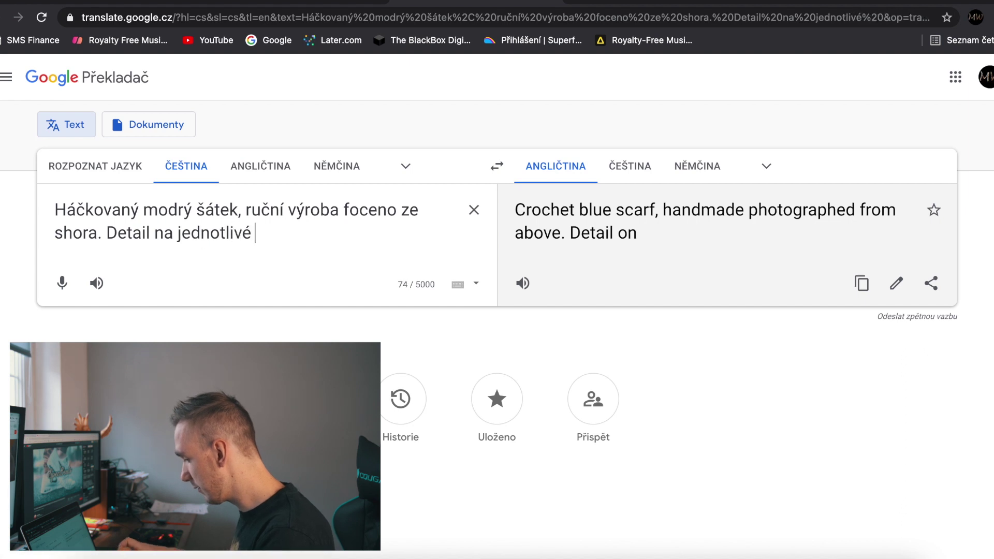
type("textury")
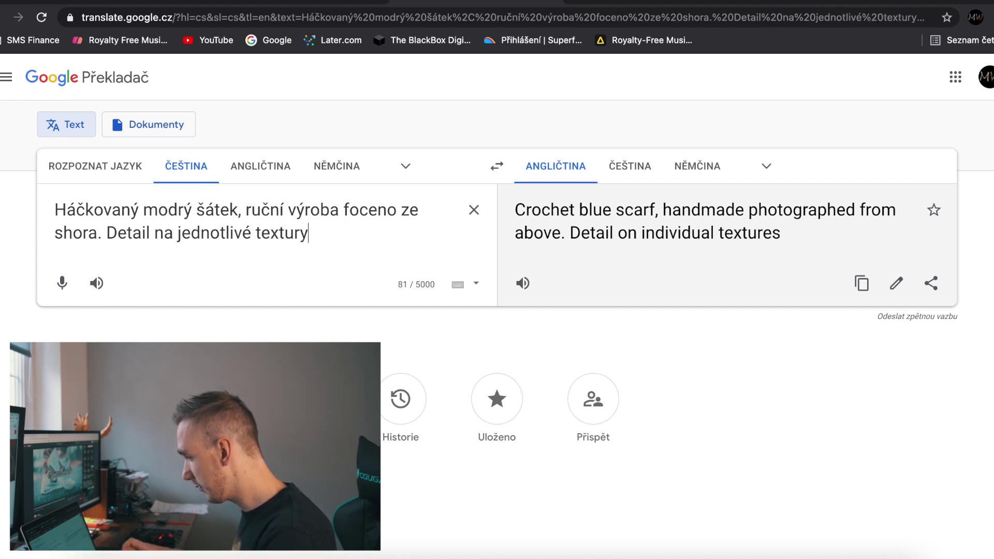
type(" a vzory.")
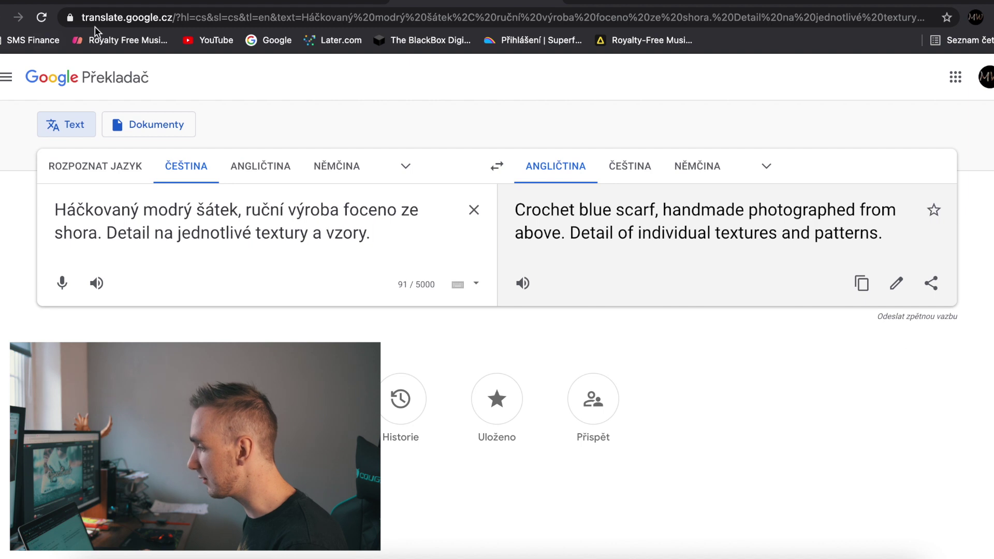
Copy the English translation into the photo's description on Shutterstock: "Crochet blue scarf, handmade photographed from above. Detail of individual textures and patterns.".
key("ctrl+Tab")
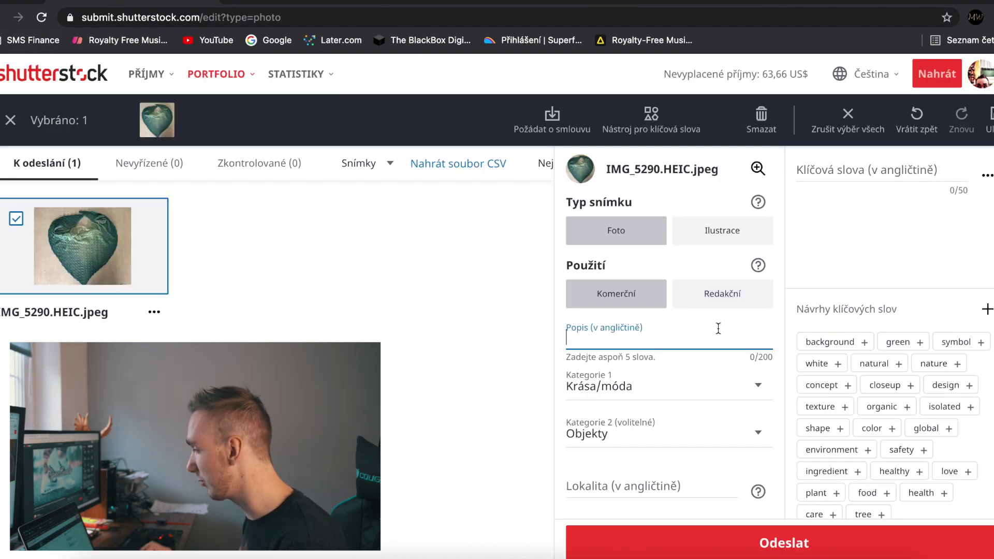
left_click(474, 3)
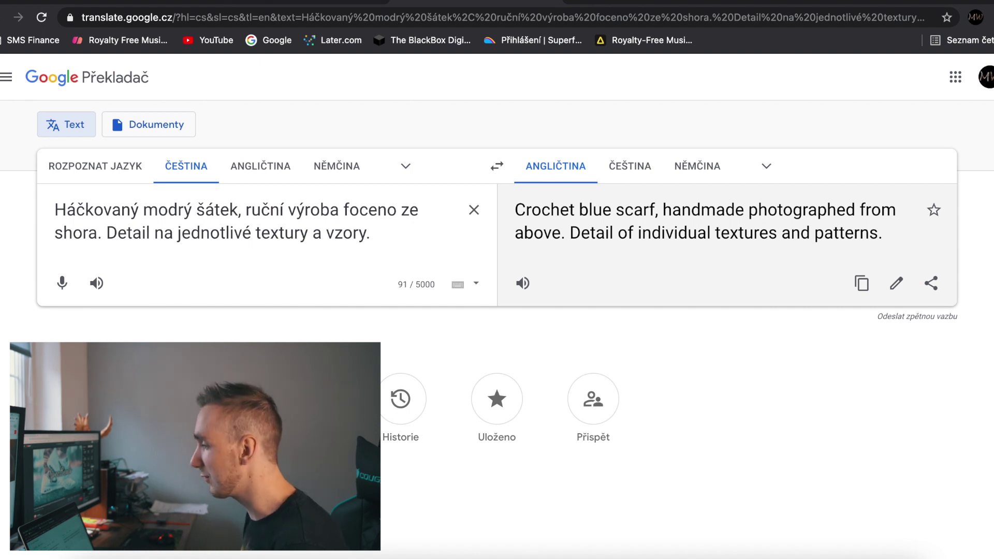
key("ctrl+shift+Tab")
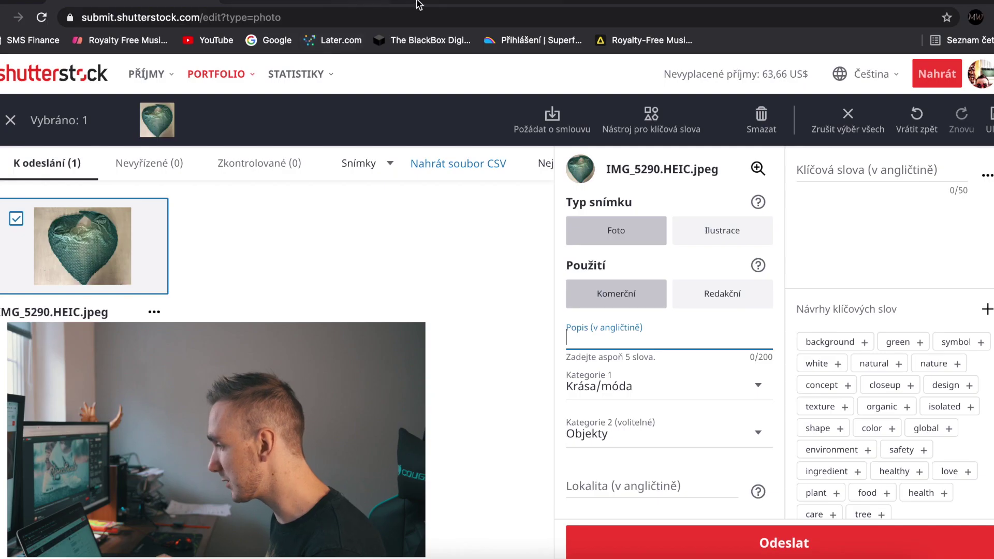
left_click(437, 5)
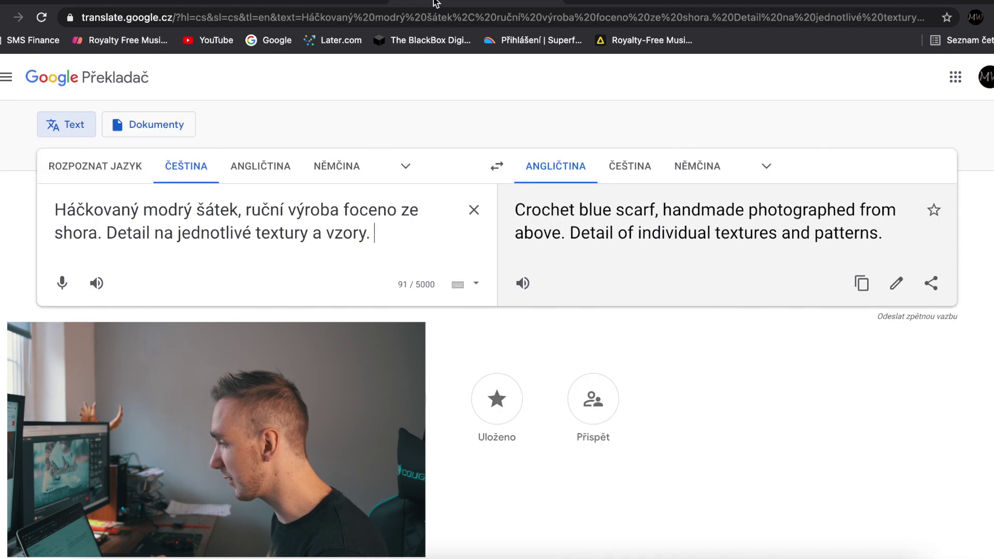
left_click(862, 284)
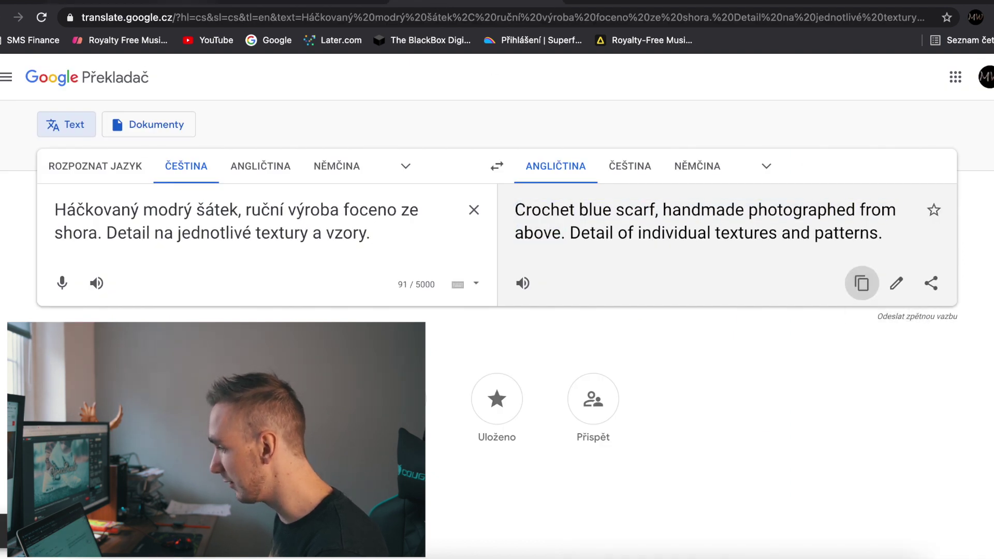
left_click(192, 5)
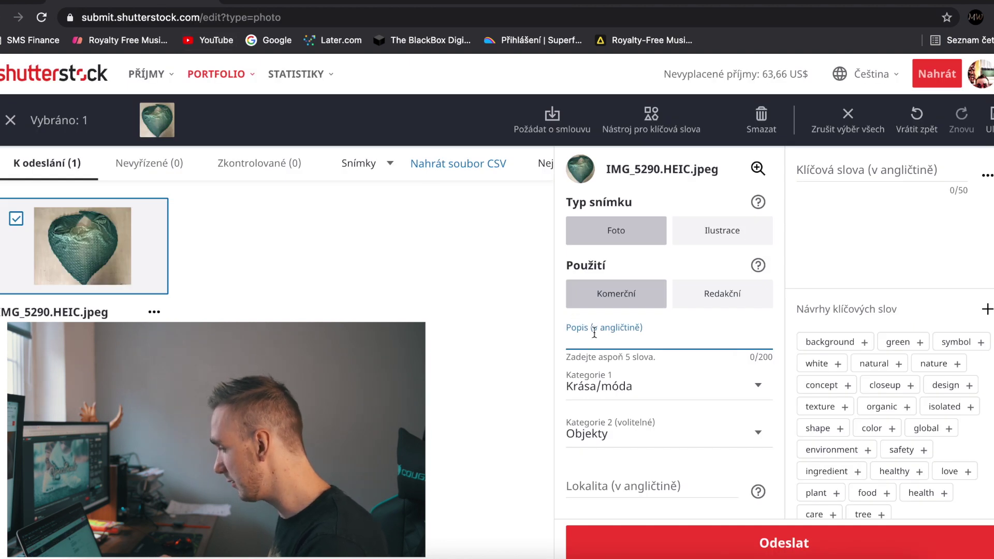
type("Crochet blue scarf, handmade photographed from above. Detail of individual textures and patterns.")
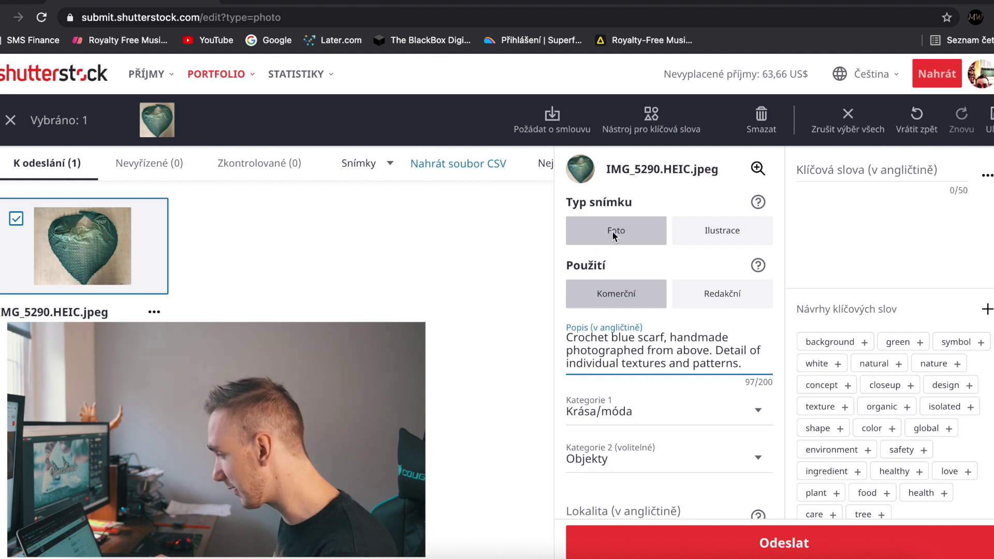
left_click(764, 370)
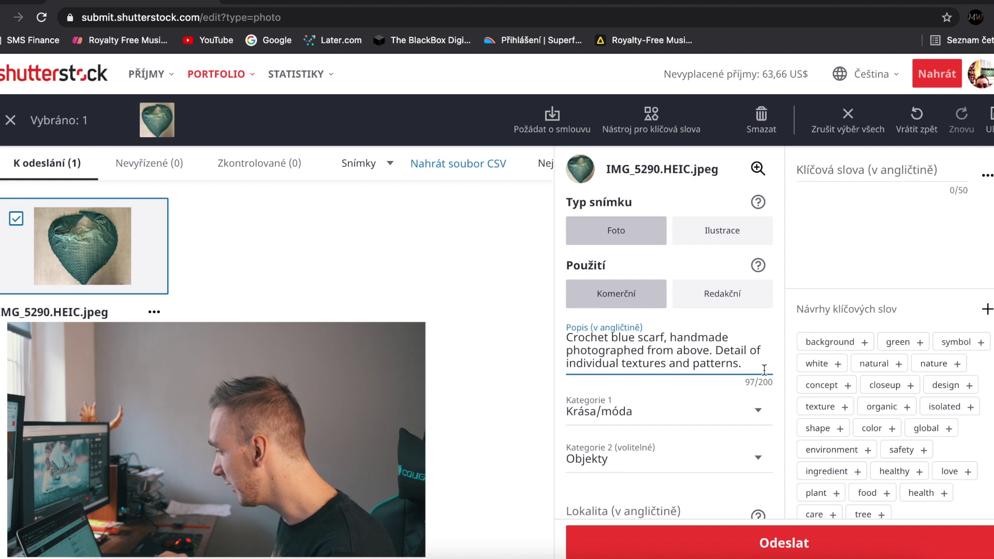